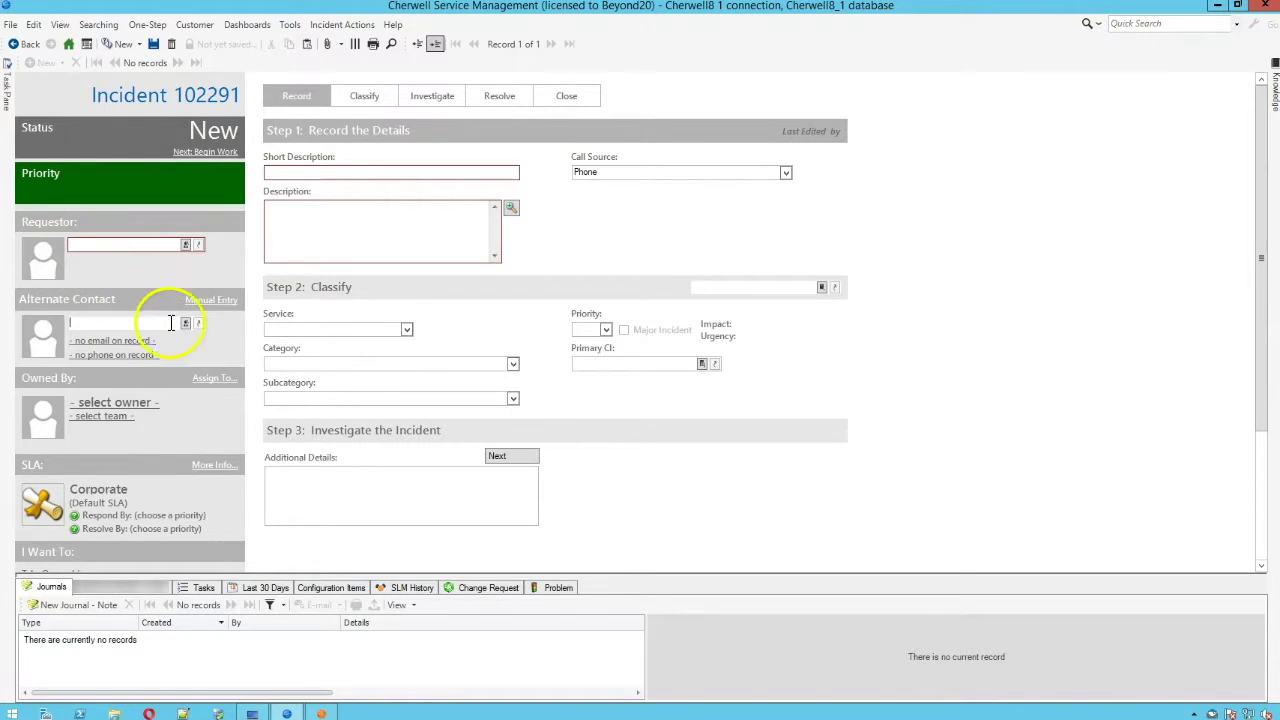
Set the incident's requestor to the Operations Facilities Specialist and its alternate contact to the IT department customer in the A–C list
click(185, 246)
double_click(382, 258)
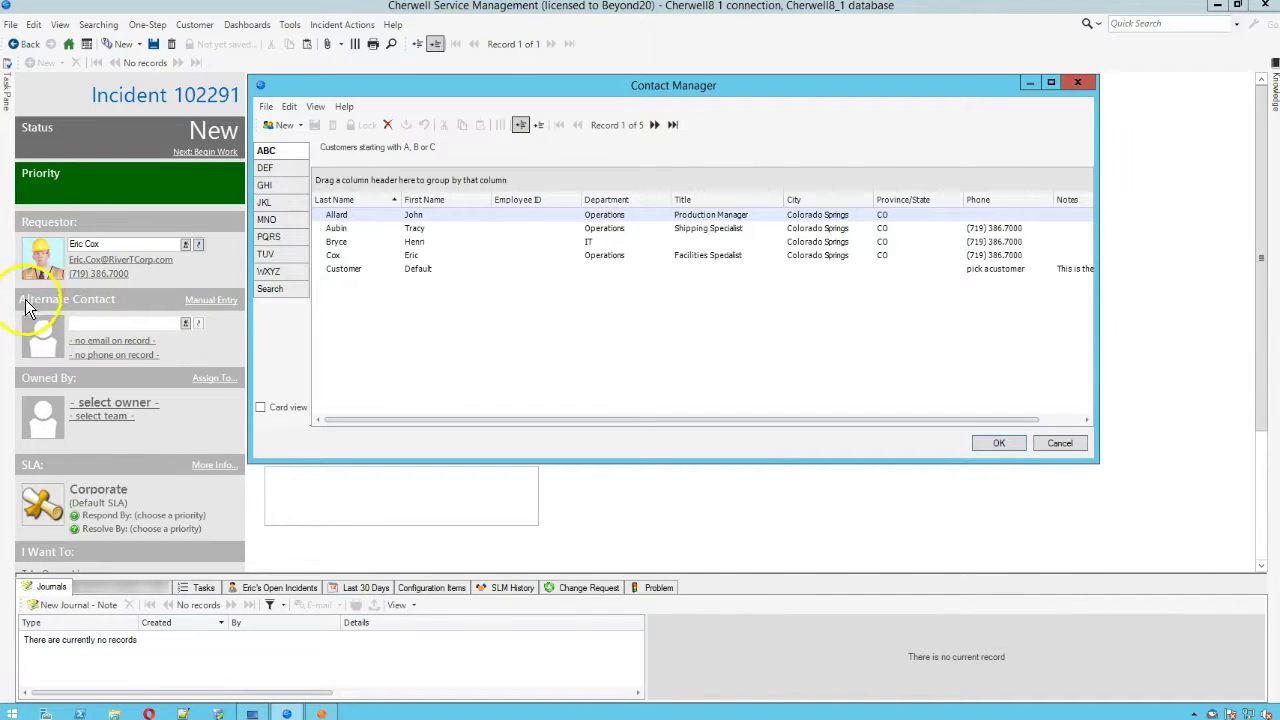
double_click(370, 242)
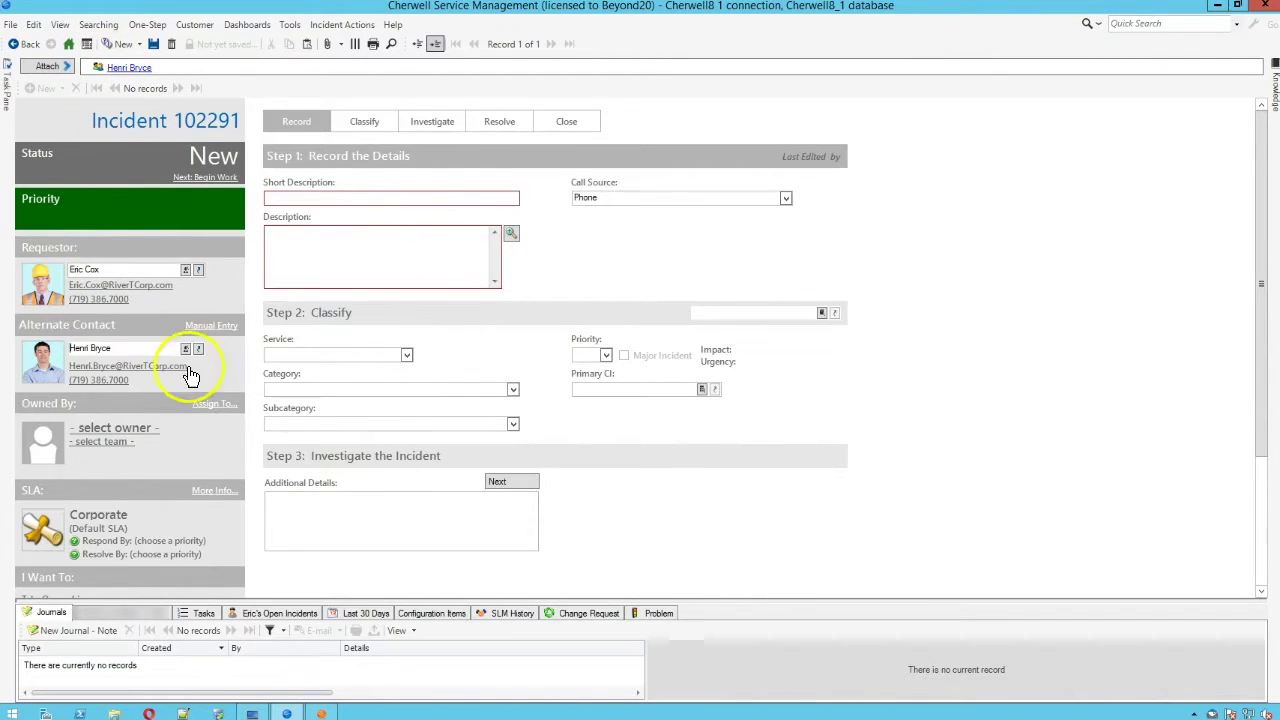
Replace the alternate contact with the Operations Facilities Specialist, using the attachment bar's Select Alternate Contact command
click(128, 349)
drag(128, 349, 64, 350)
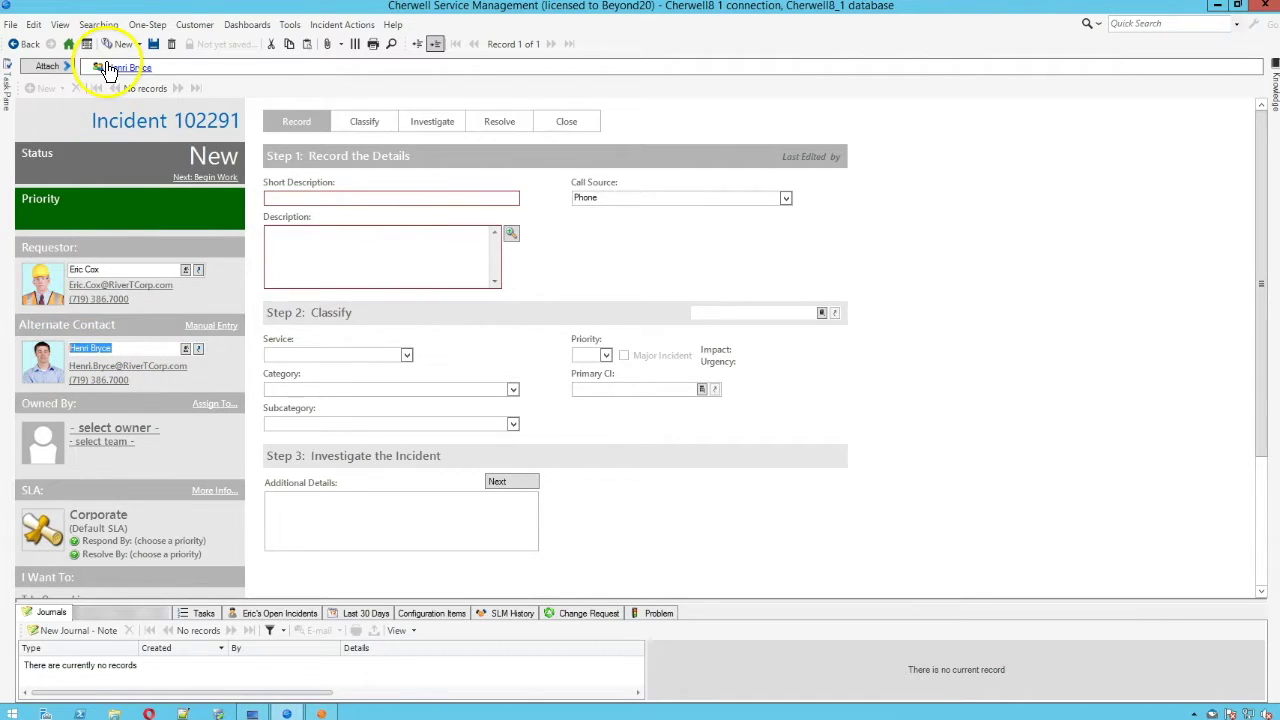
click(63, 68)
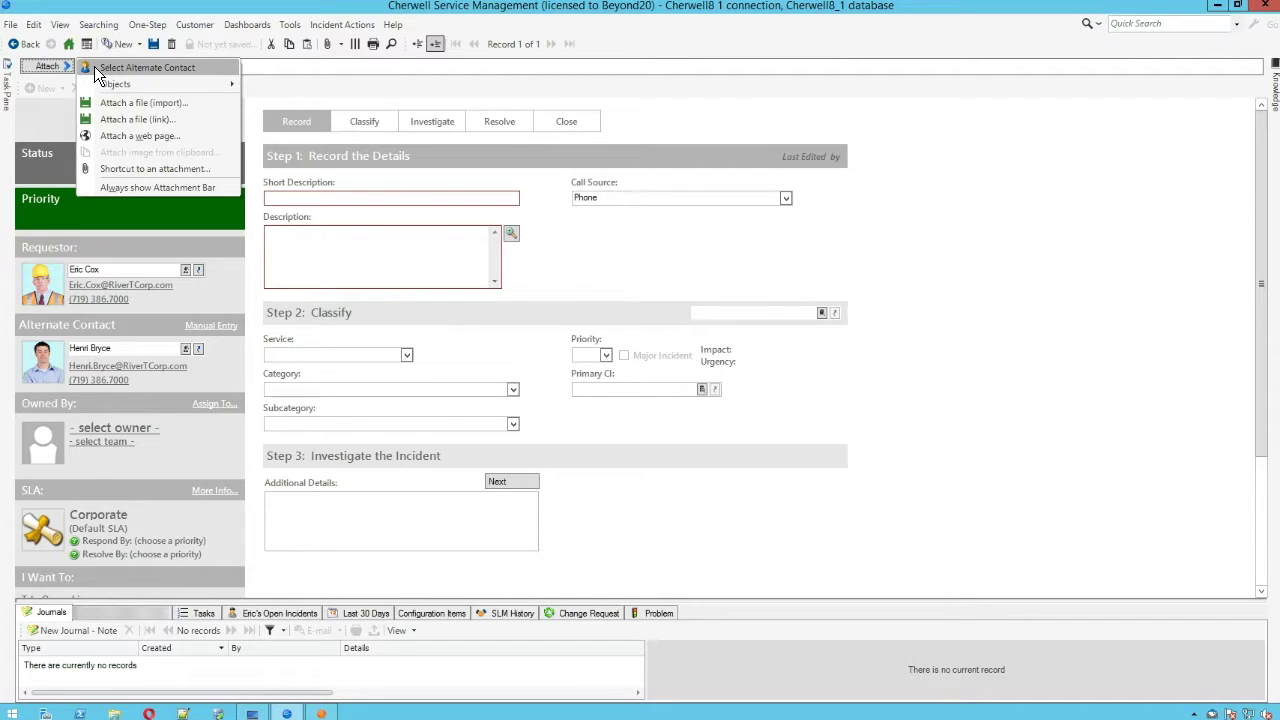
click(94, 66)
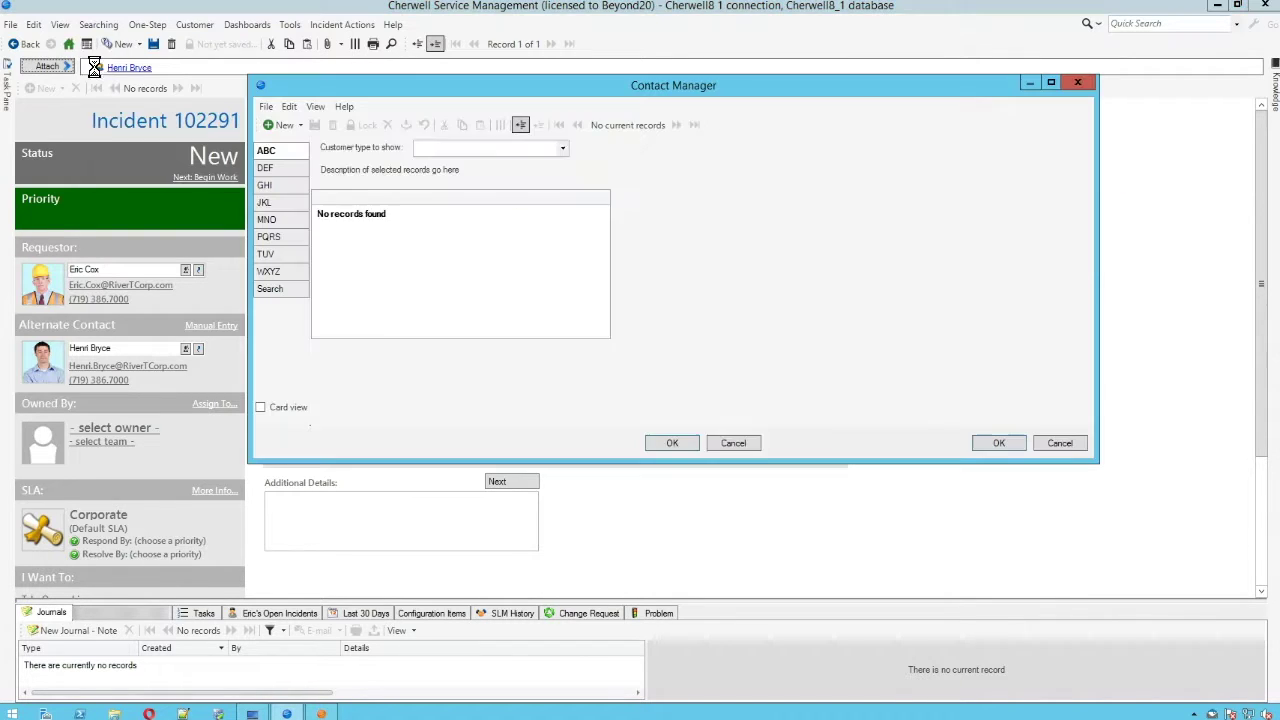
click(266, 230)
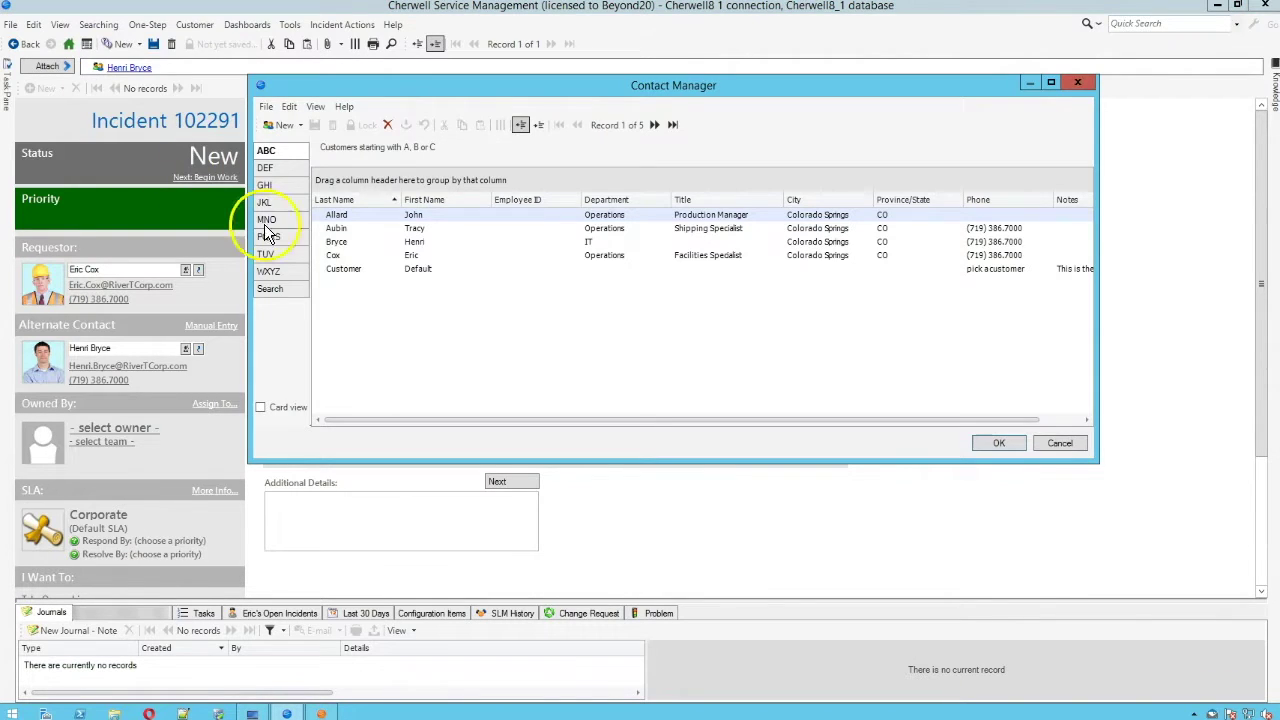
double_click(336, 256)
Set the alternate contact through the attachment bar to the Operations Machine Operator from the M–O customers
click(57, 67)
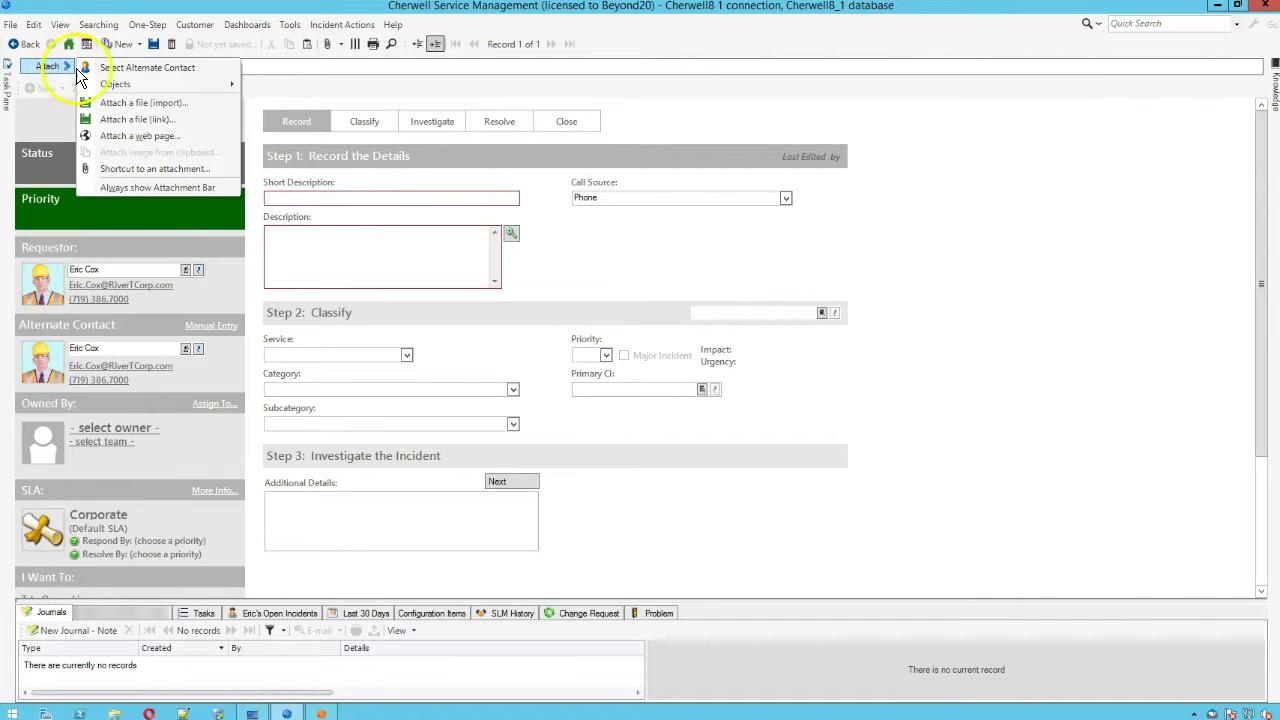
click(104, 68)
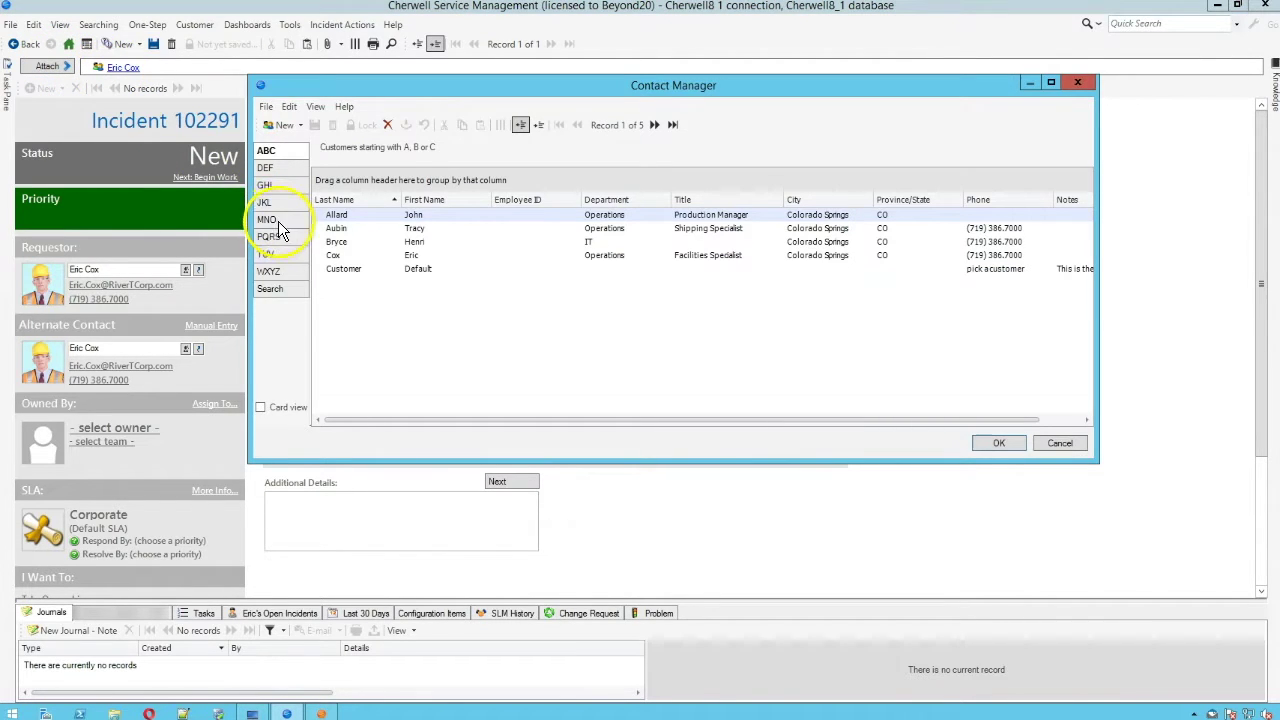
click(266, 219)
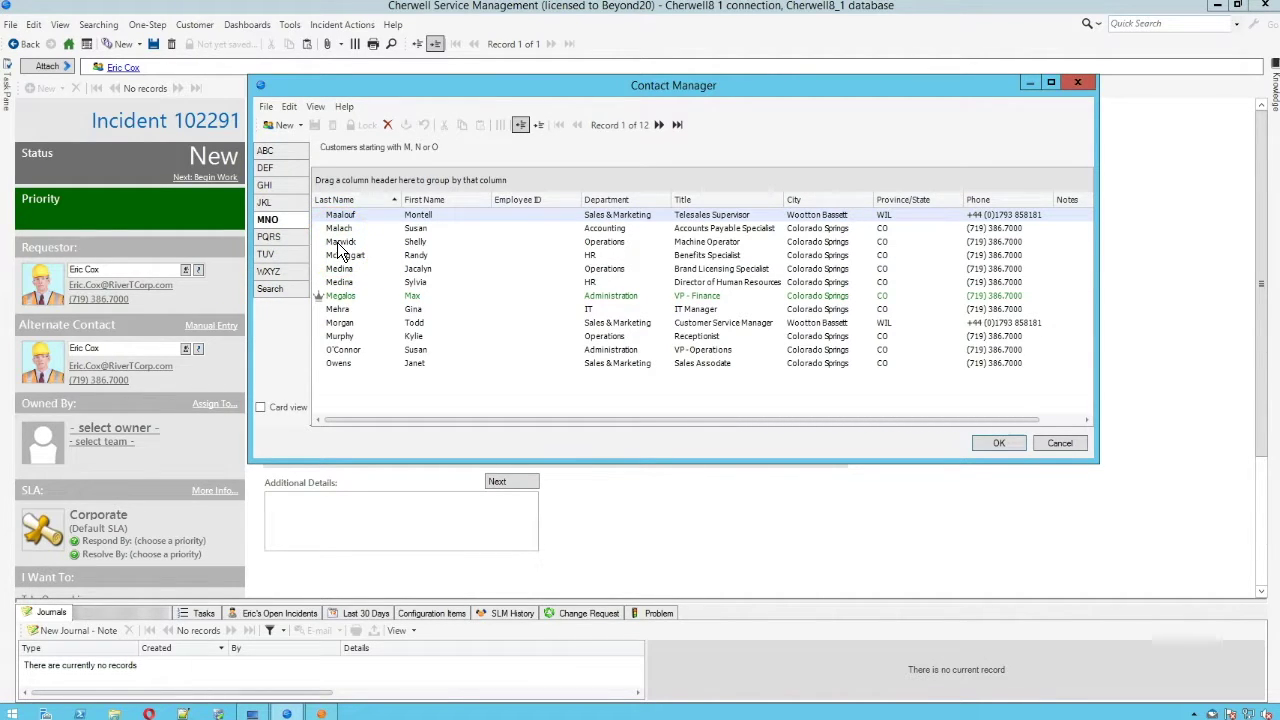
double_click(338, 242)
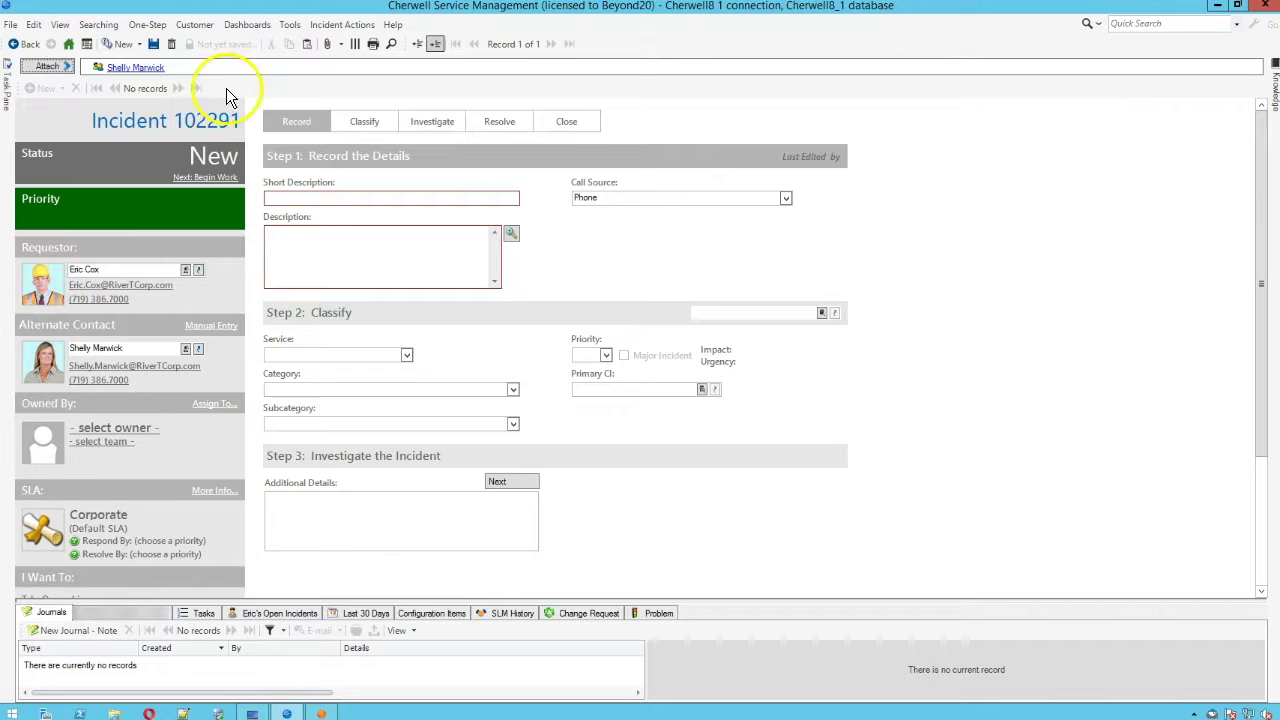
Attach existing incident 100432 to the new incident as a business object
click(41, 68)
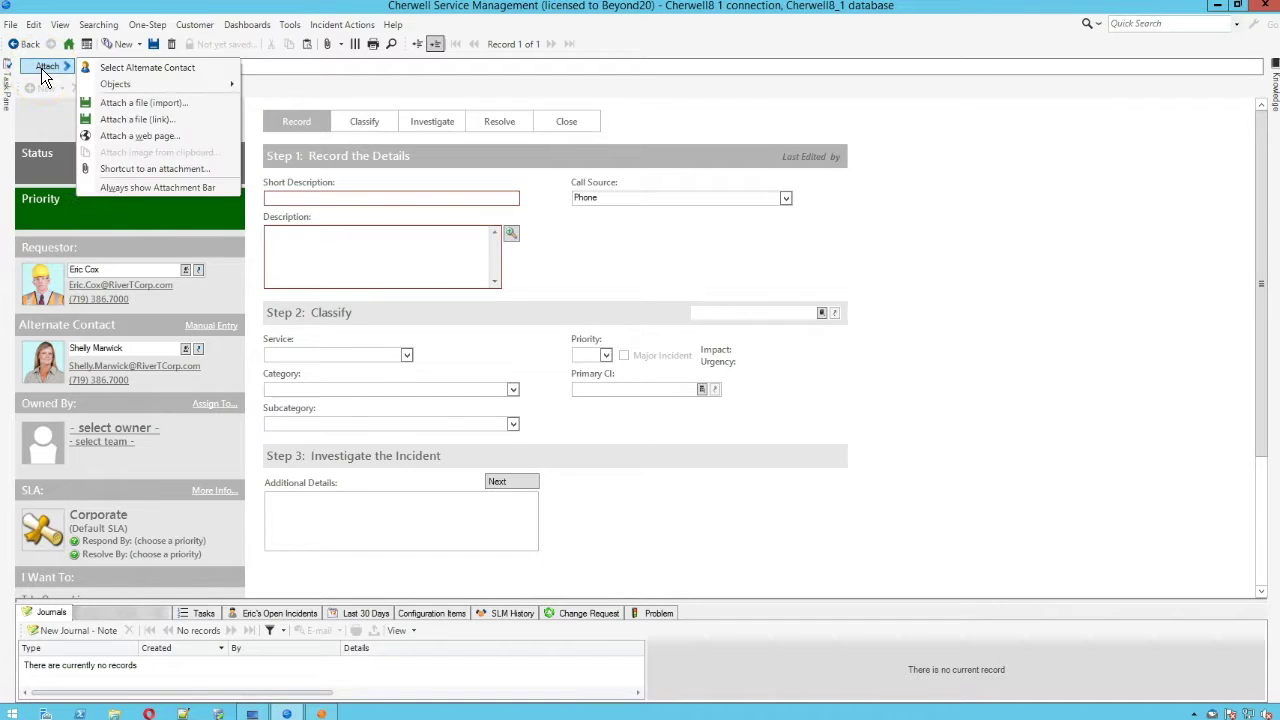
mouse_move(115, 88)
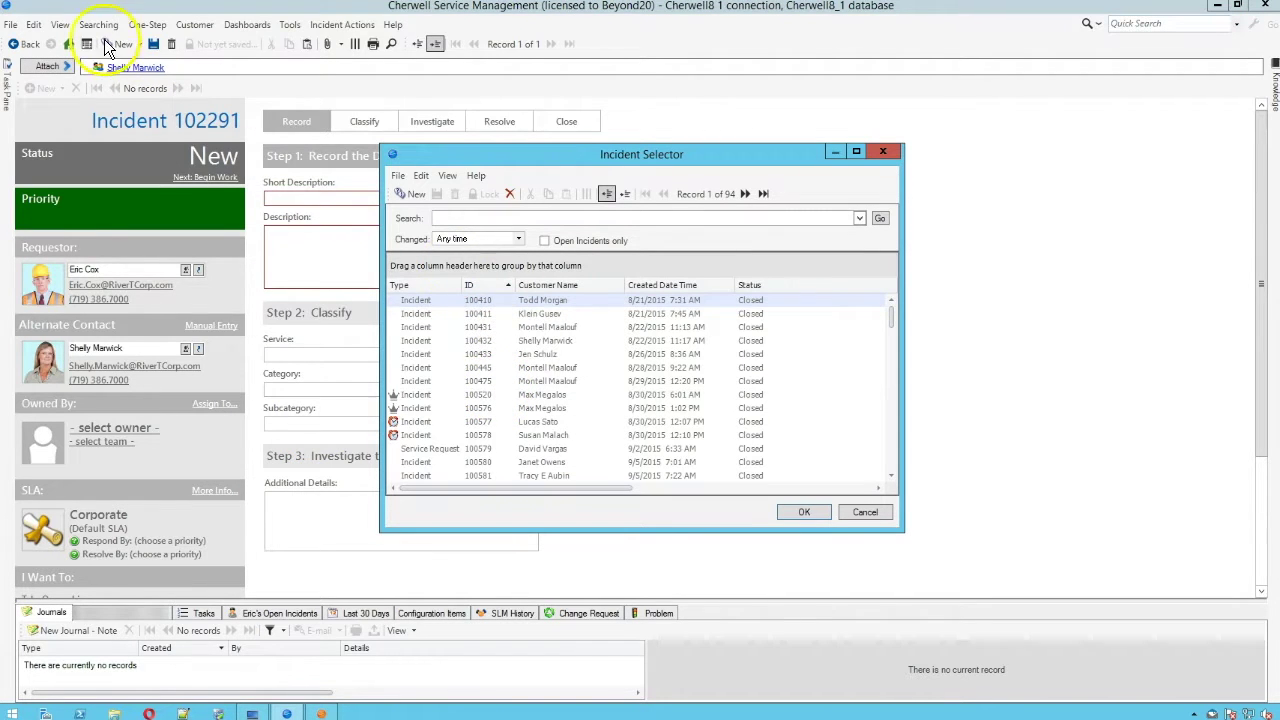
click(535, 340)
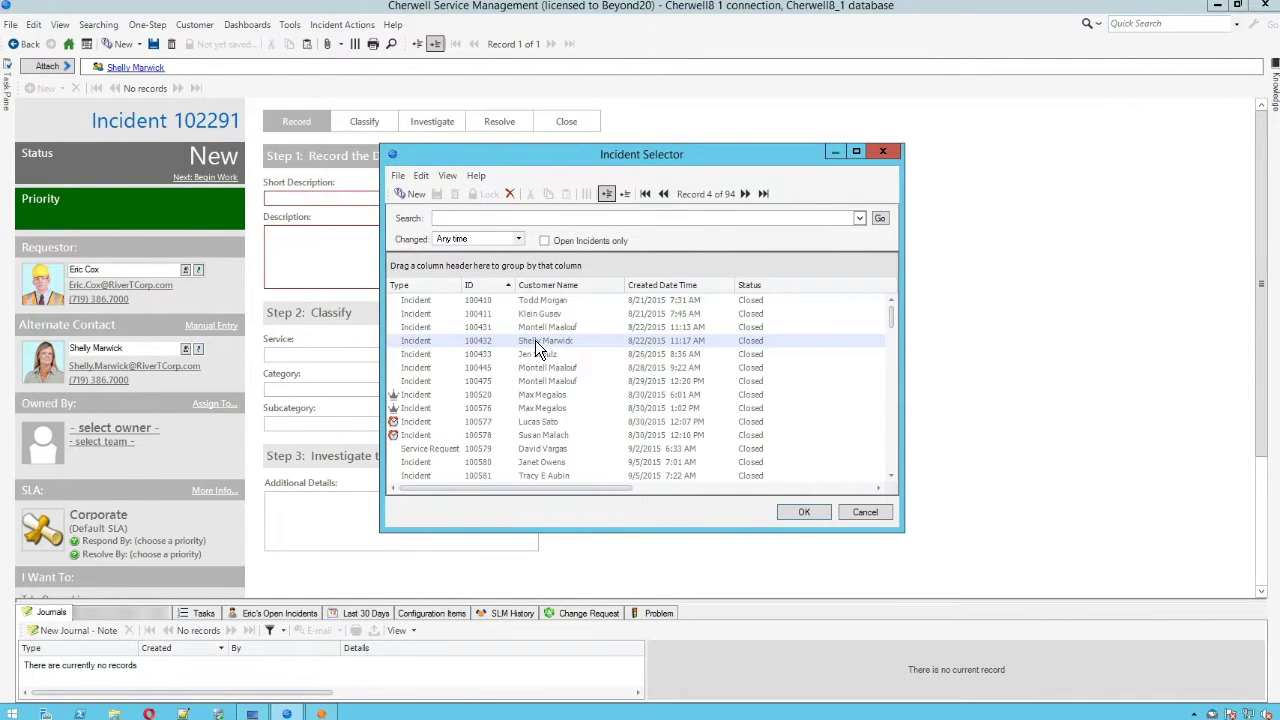
double_click(535, 340)
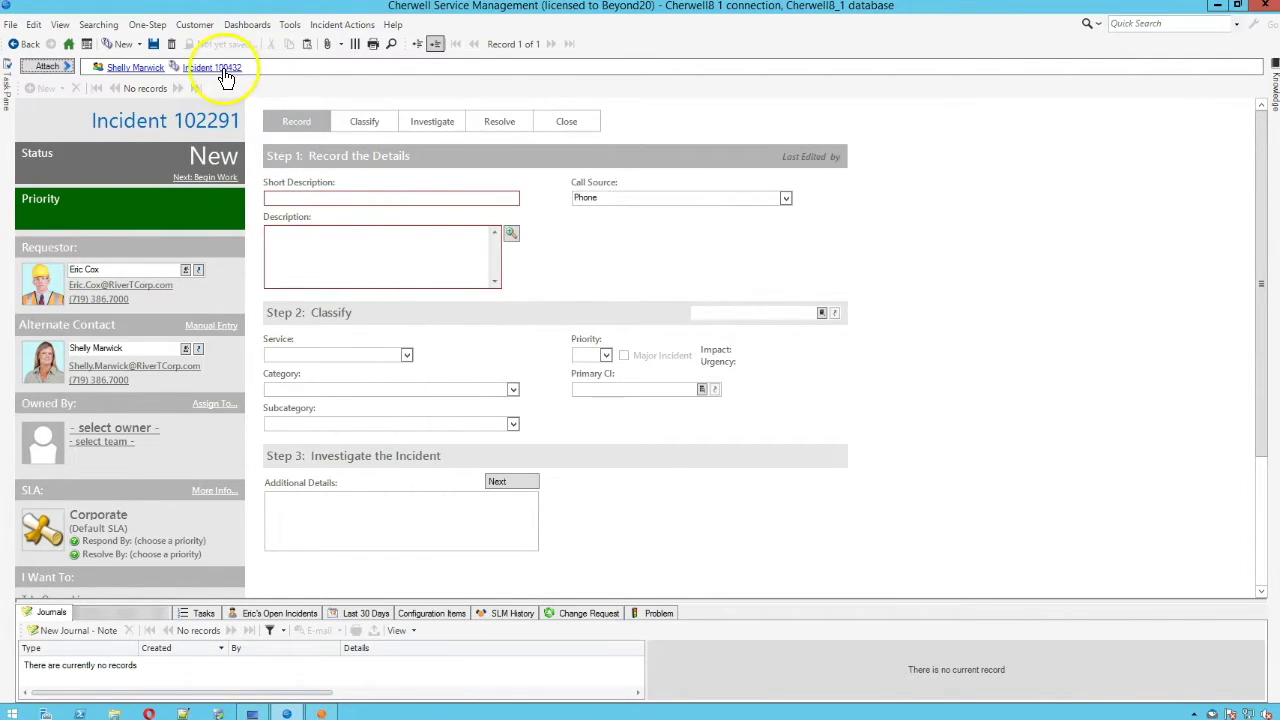
Review the object types available for attaching, and view the attached alternate contact's employee record without changing it
click(43, 66)
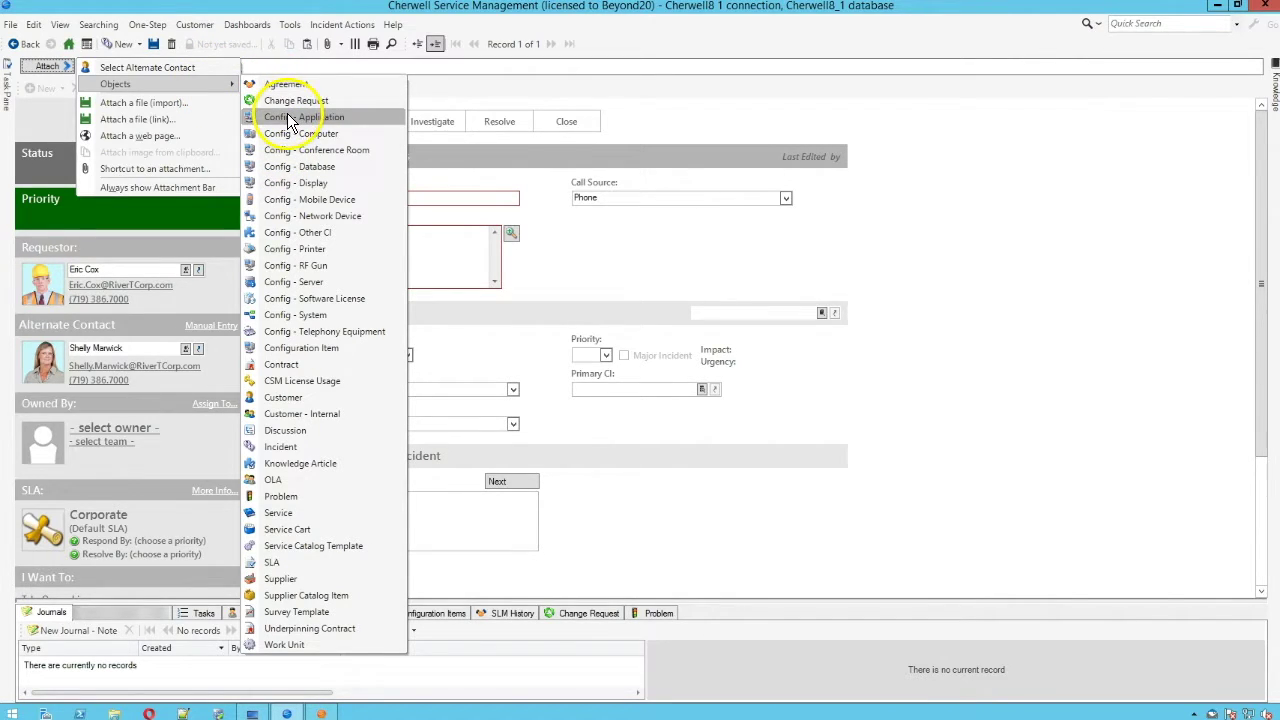
click(653, 124)
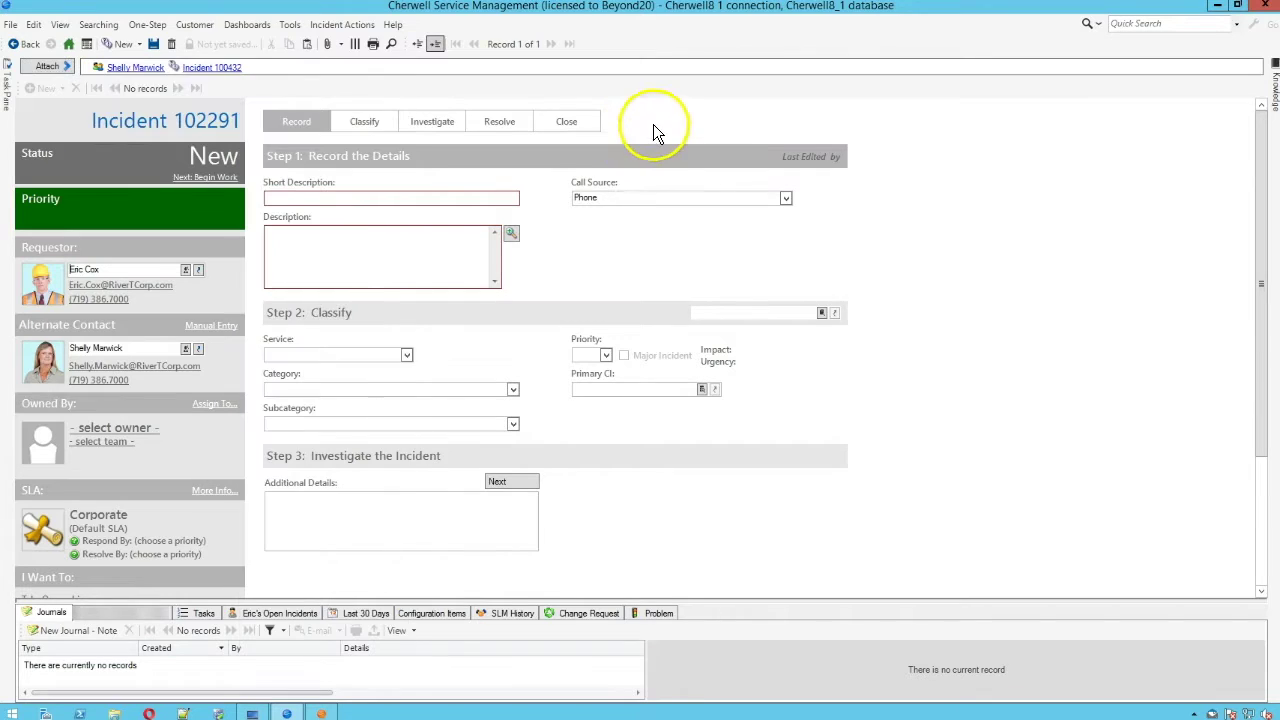
click(140, 70)
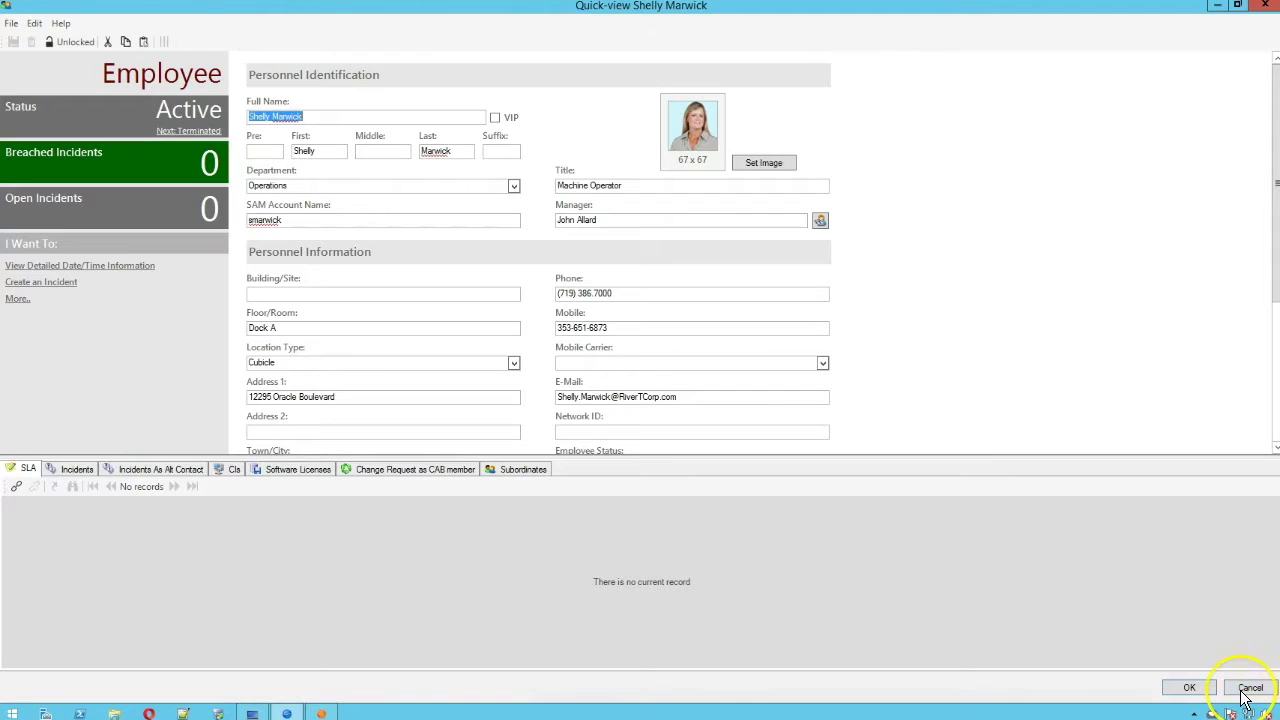
click(1247, 689)
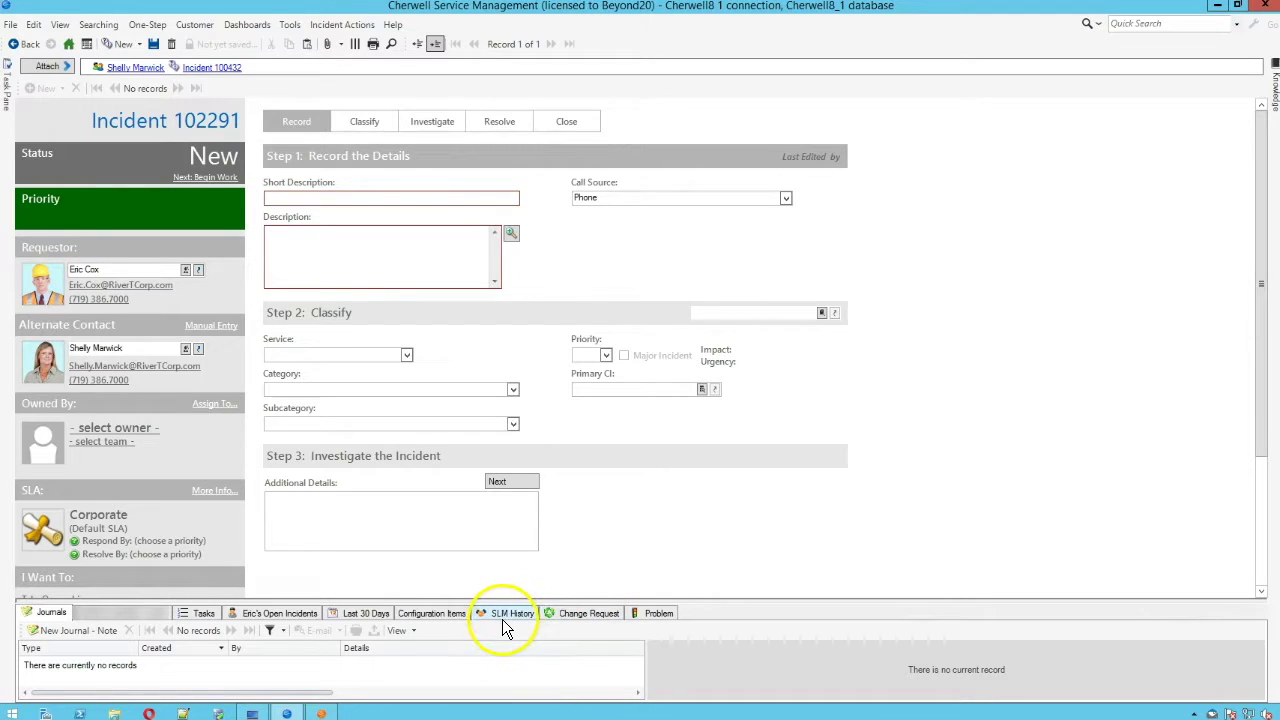
Switch to Cherwell Service Management Administrator, create a new blueprint, and open the Incident business object's attachment options
click(330, 713)
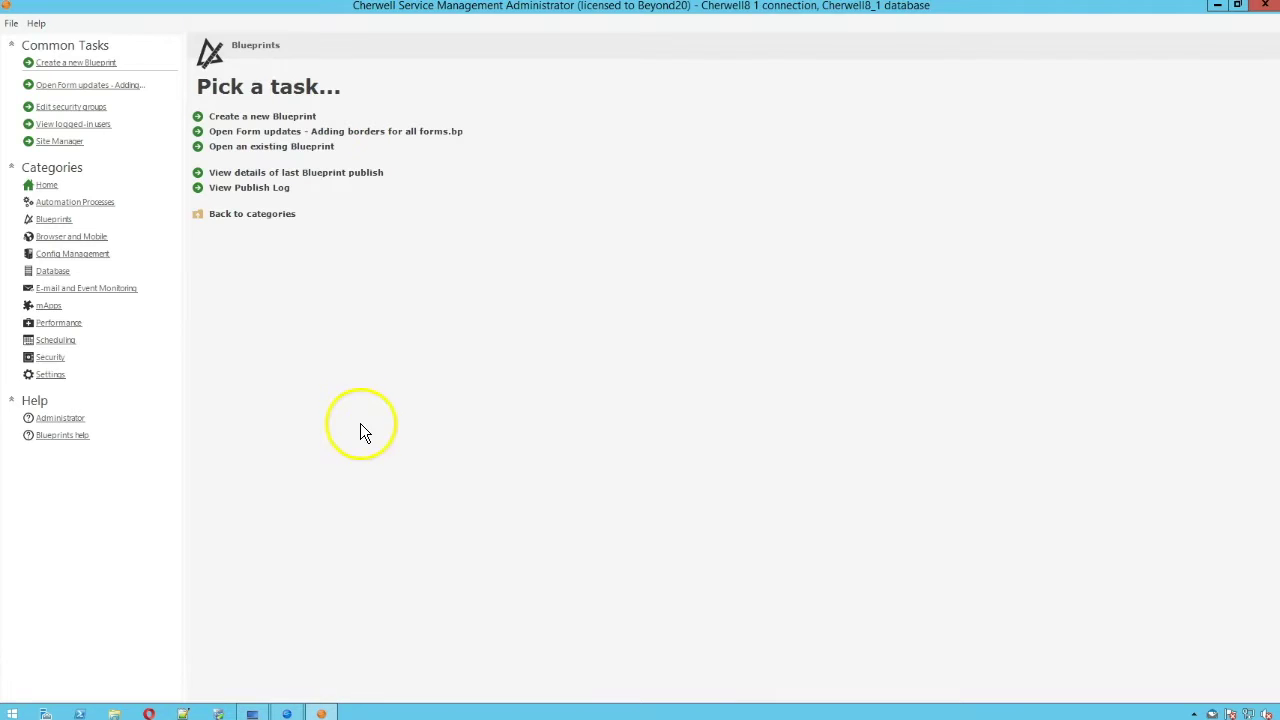
click(233, 117)
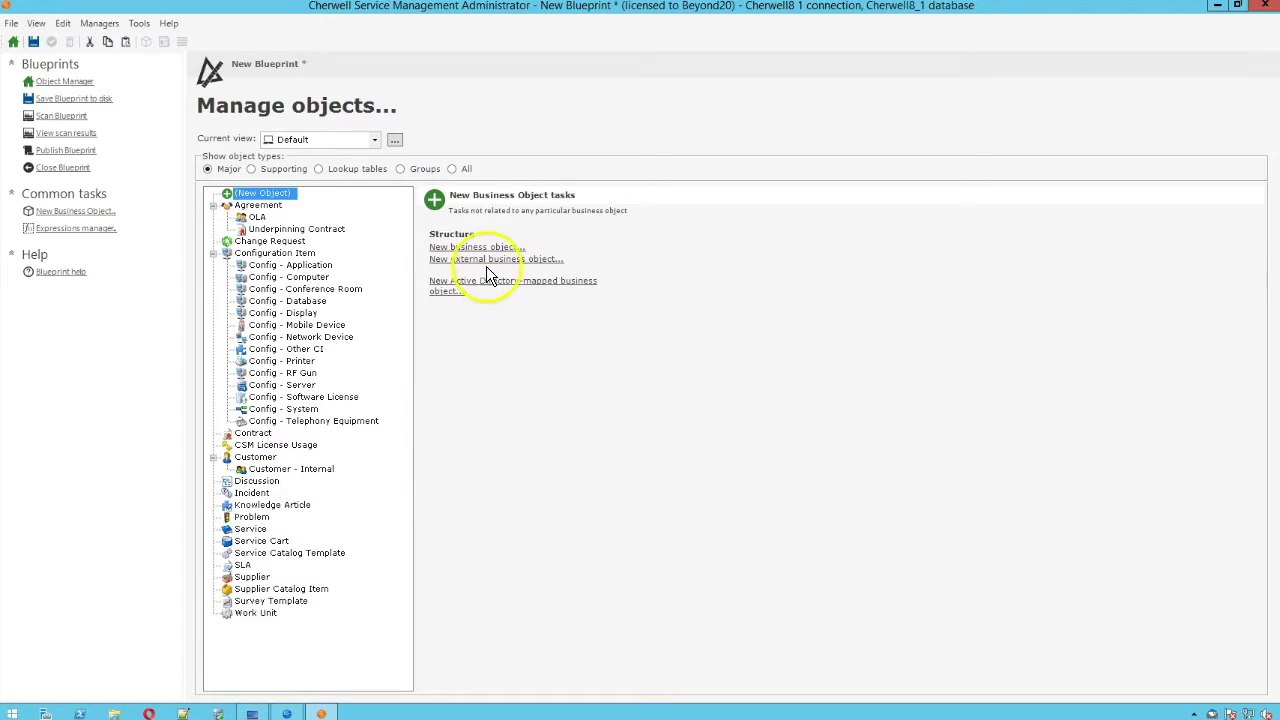
click(255, 492)
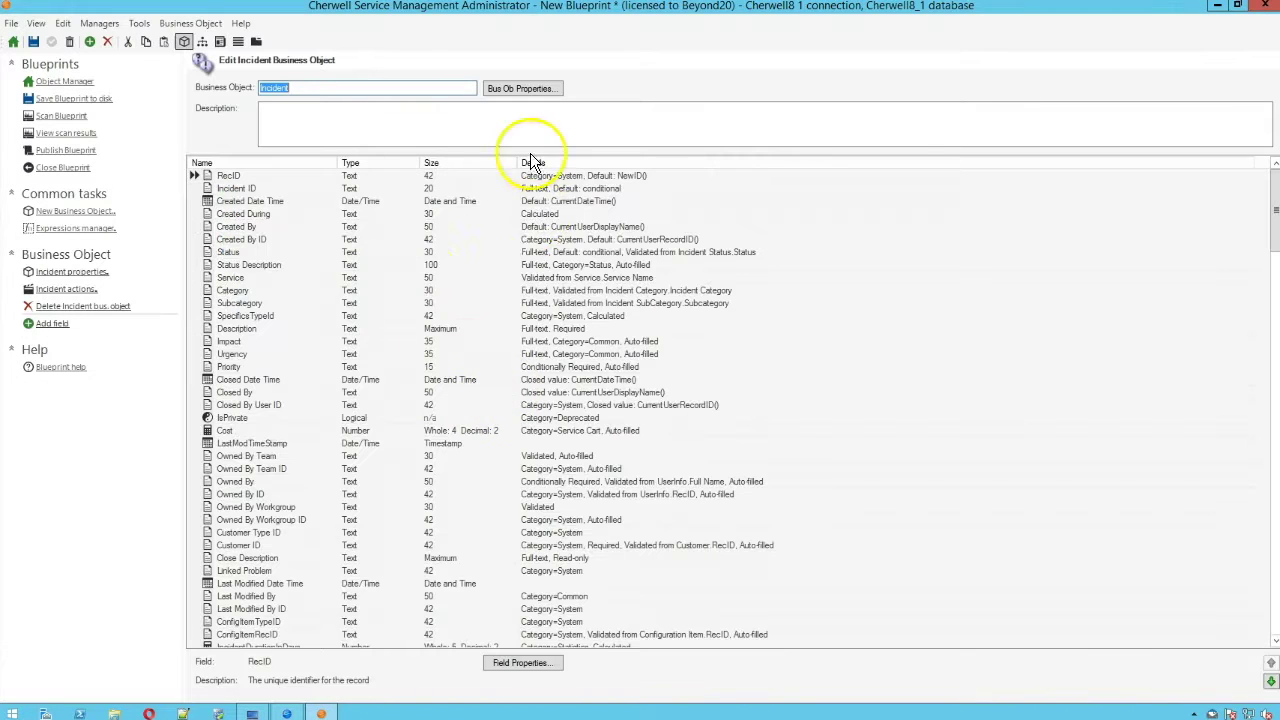
click(504, 88)
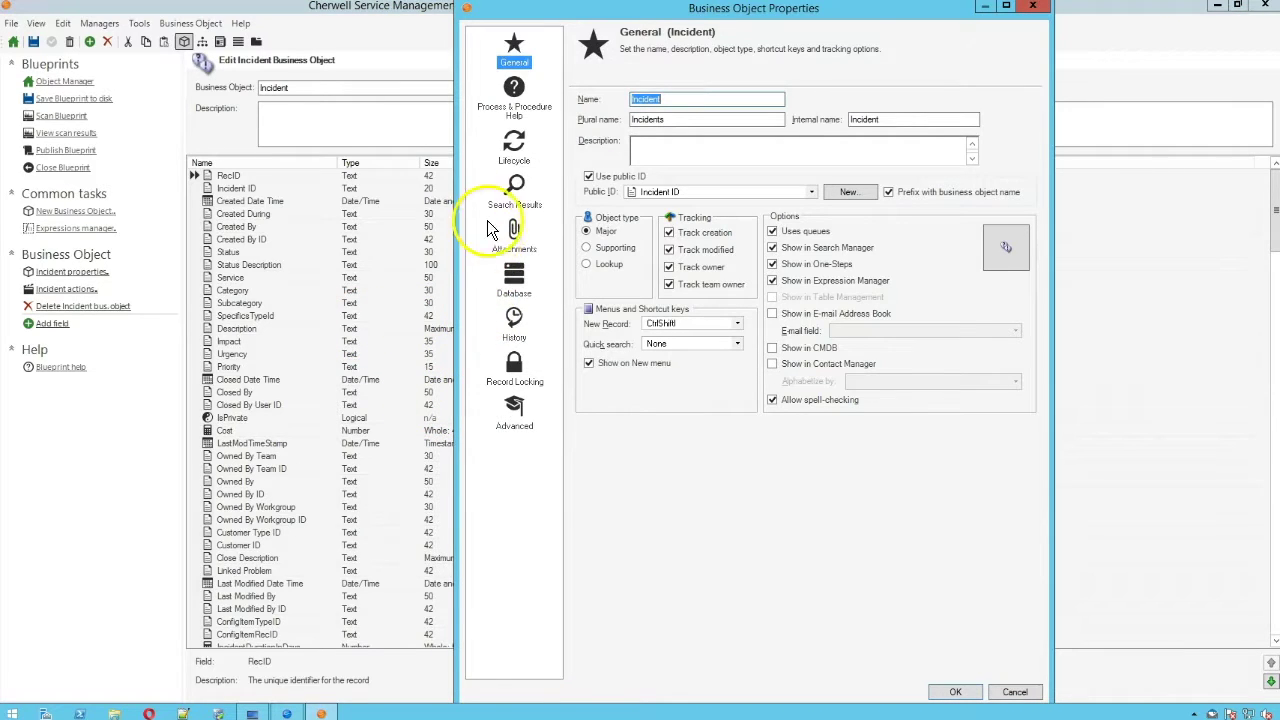
click(517, 256)
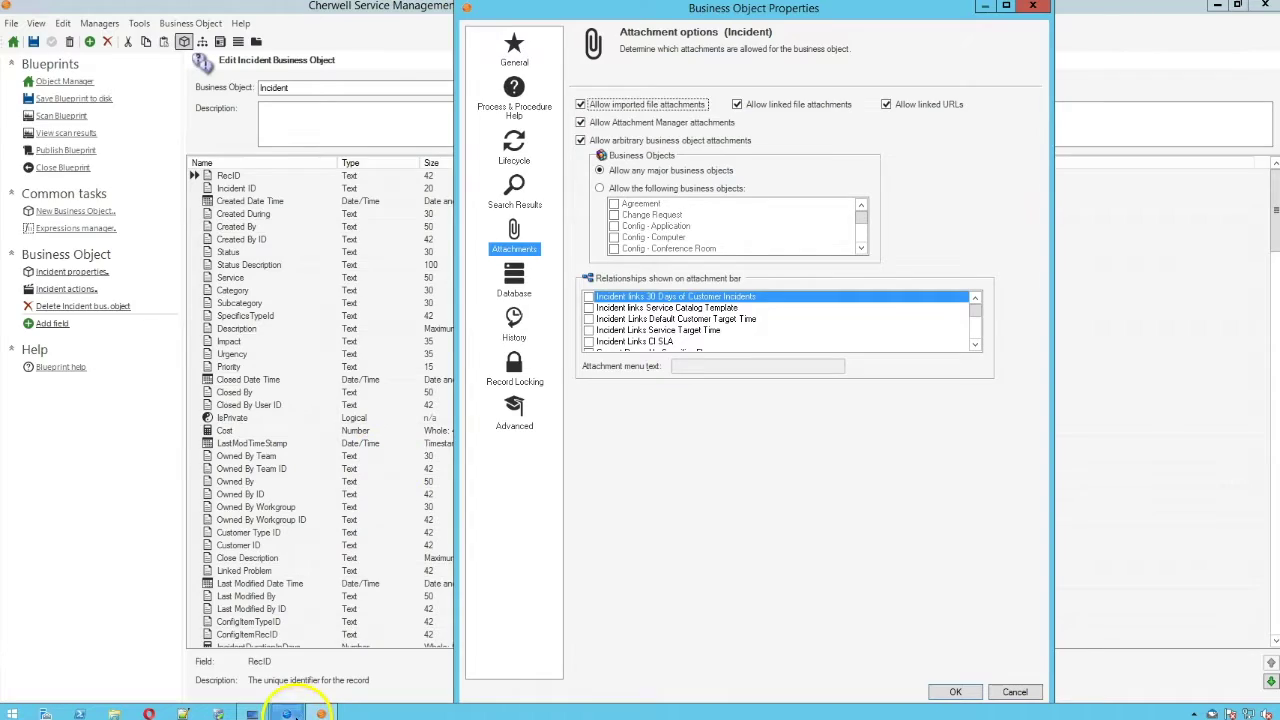
Return to the Cherwell Service Management client and examine the Team and Global folders in the Attachment Manager
click(321, 712)
click(290, 24)
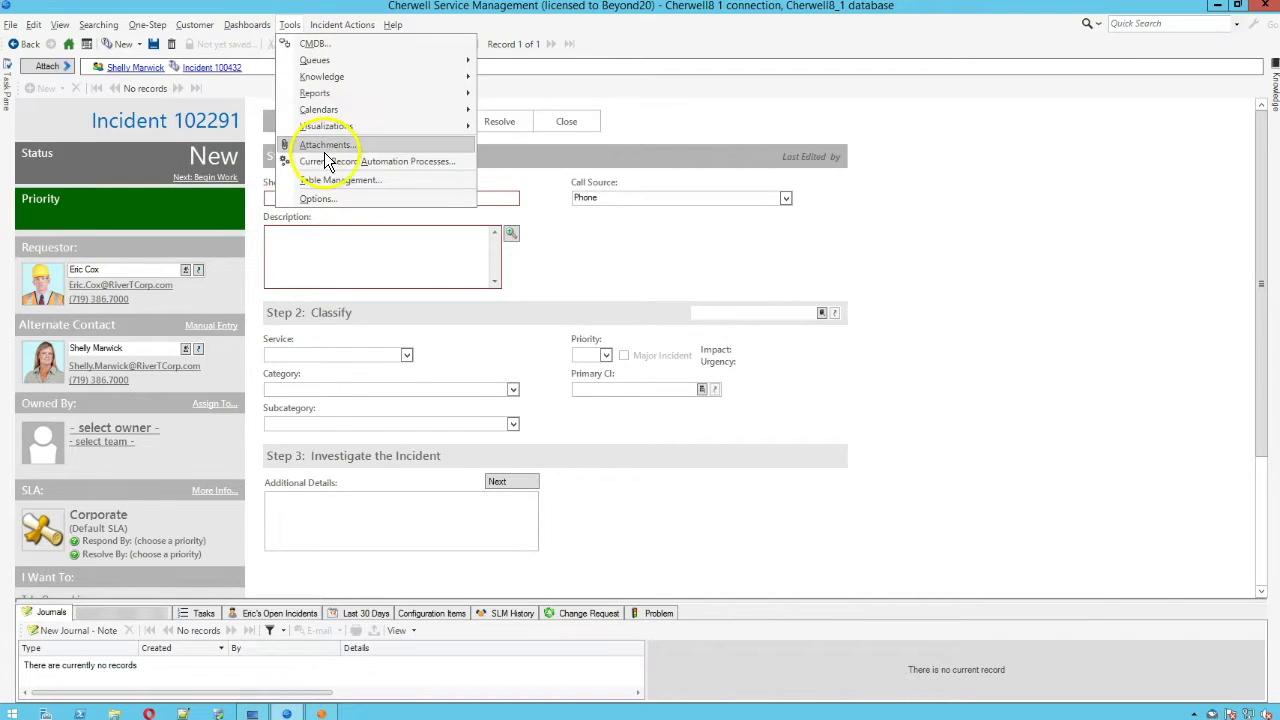
click(323, 147)
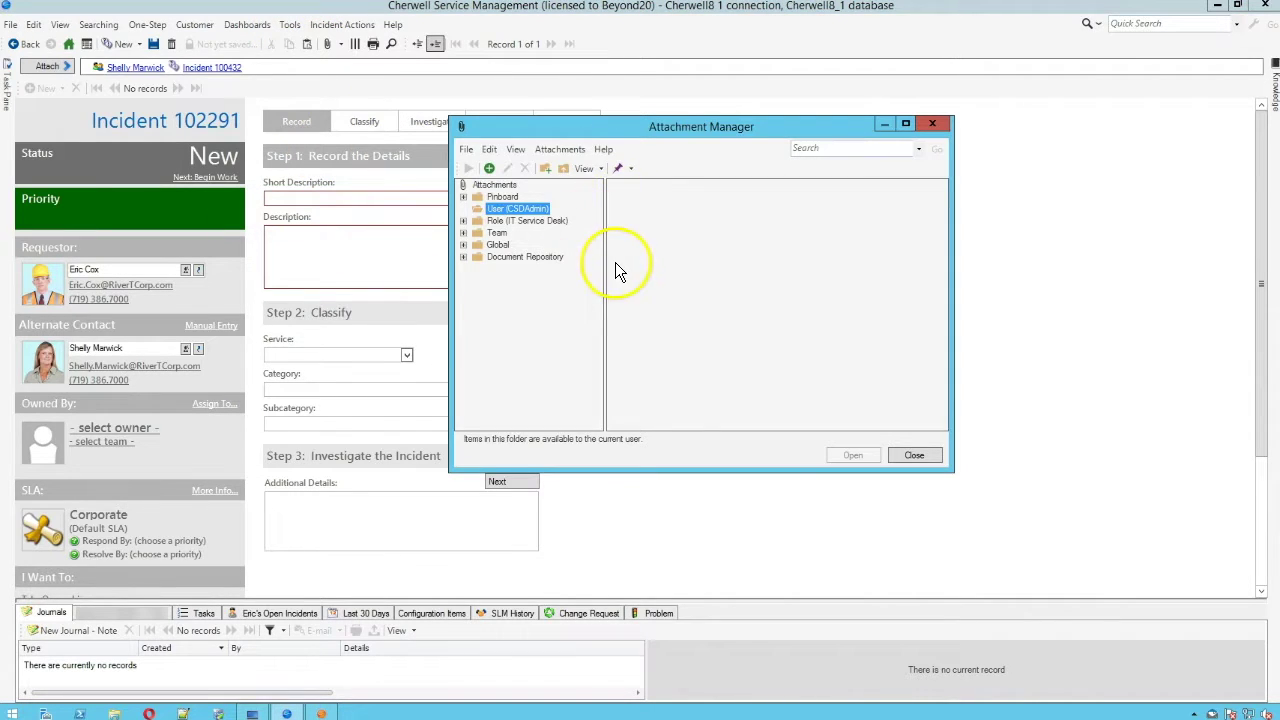
click(497, 233)
click(498, 245)
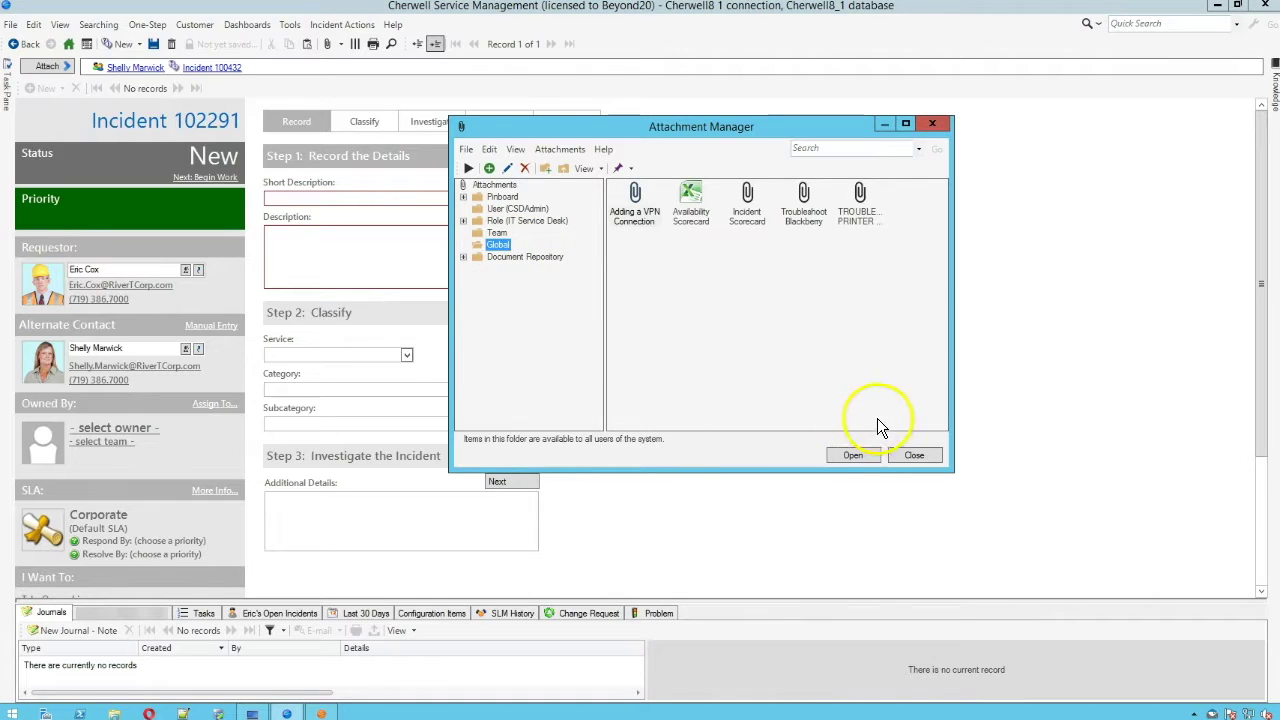
click(910, 456)
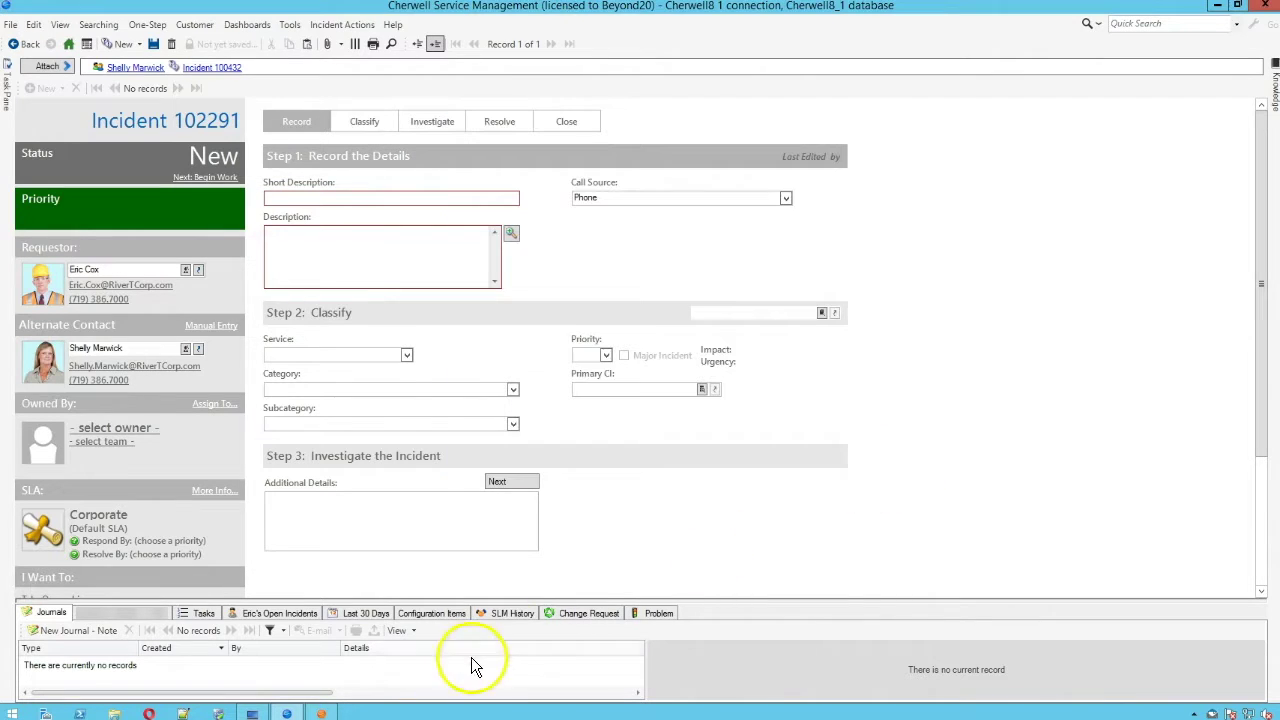
Compare the Administrator's setting for allowed business object attachments with the object types the client offers for attaching
click(322, 713)
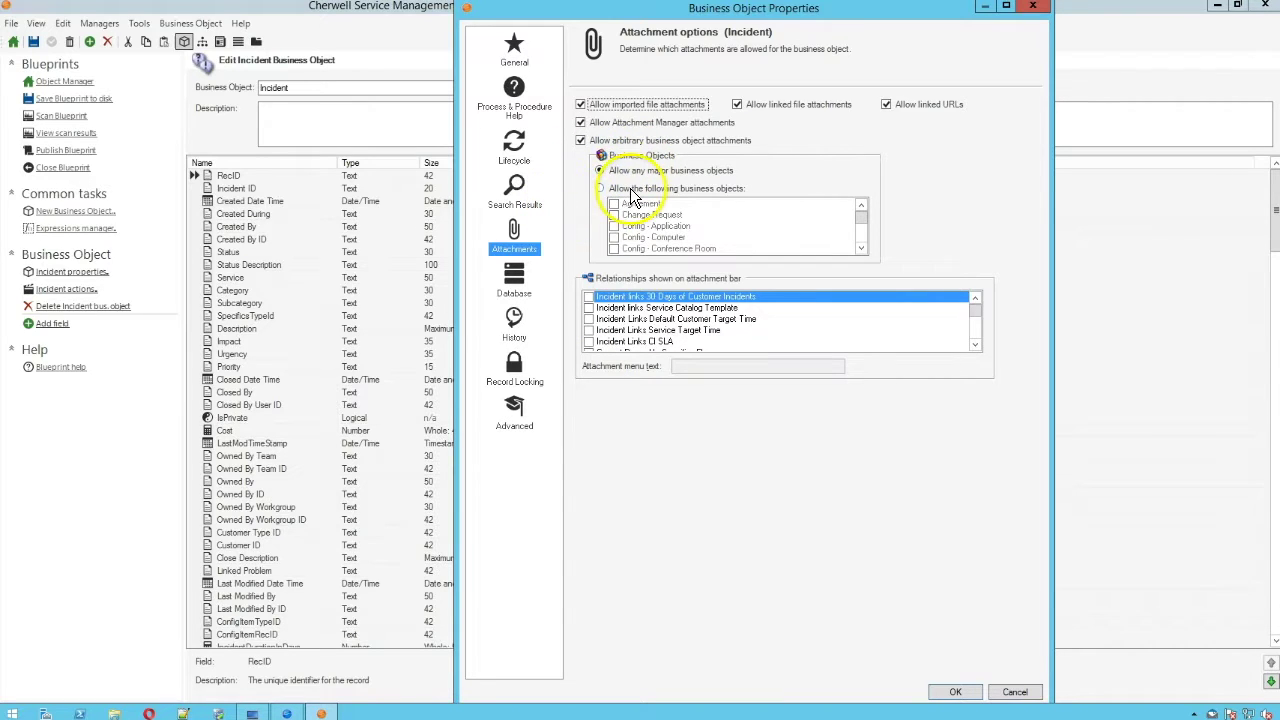
click(321, 713)
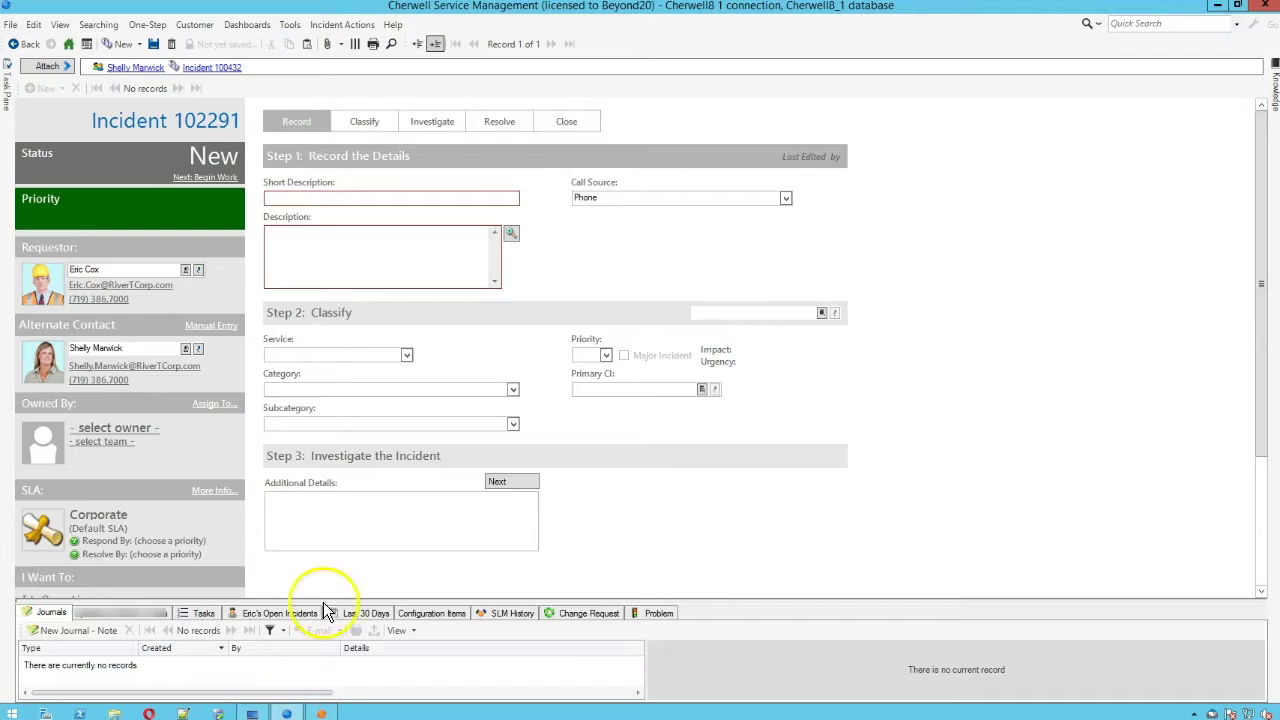
click(43, 67)
mouse_move(114, 88)
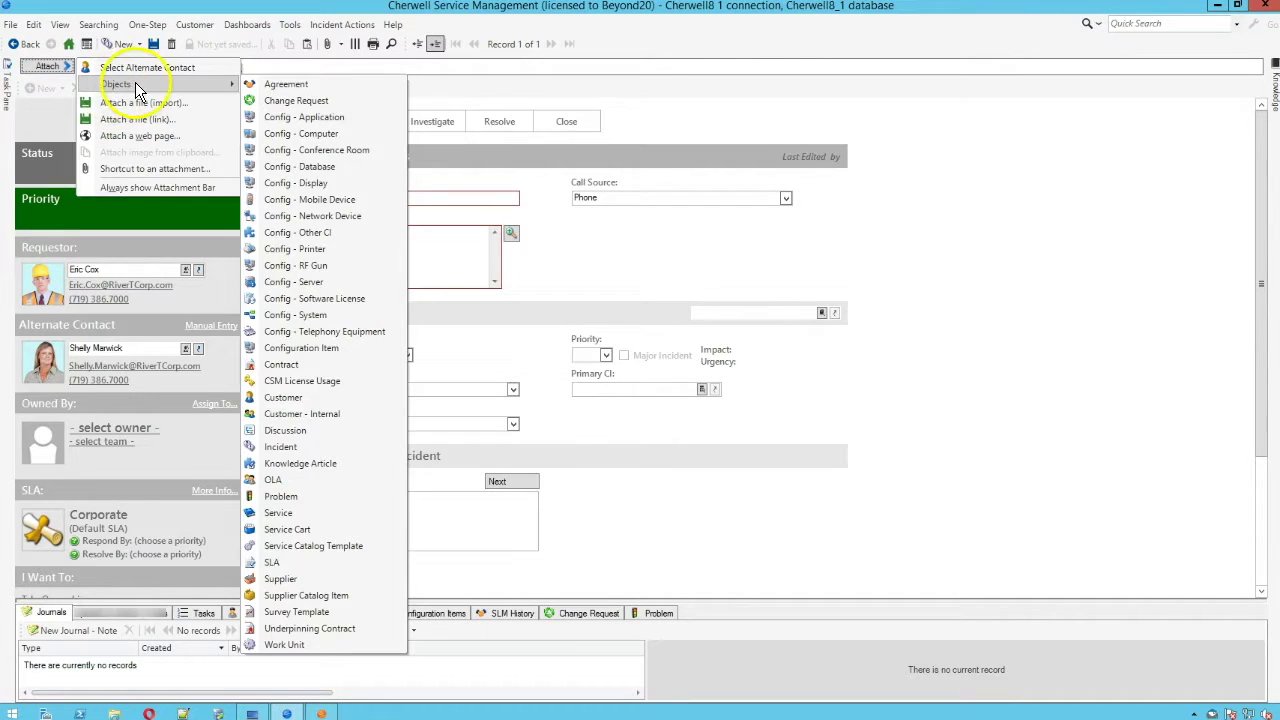
Examine the attachment menu text of the Incident Links Alternate Customer relationship in Administrator and compare it with the client's attachment commands
click(322, 712)
click(660, 296)
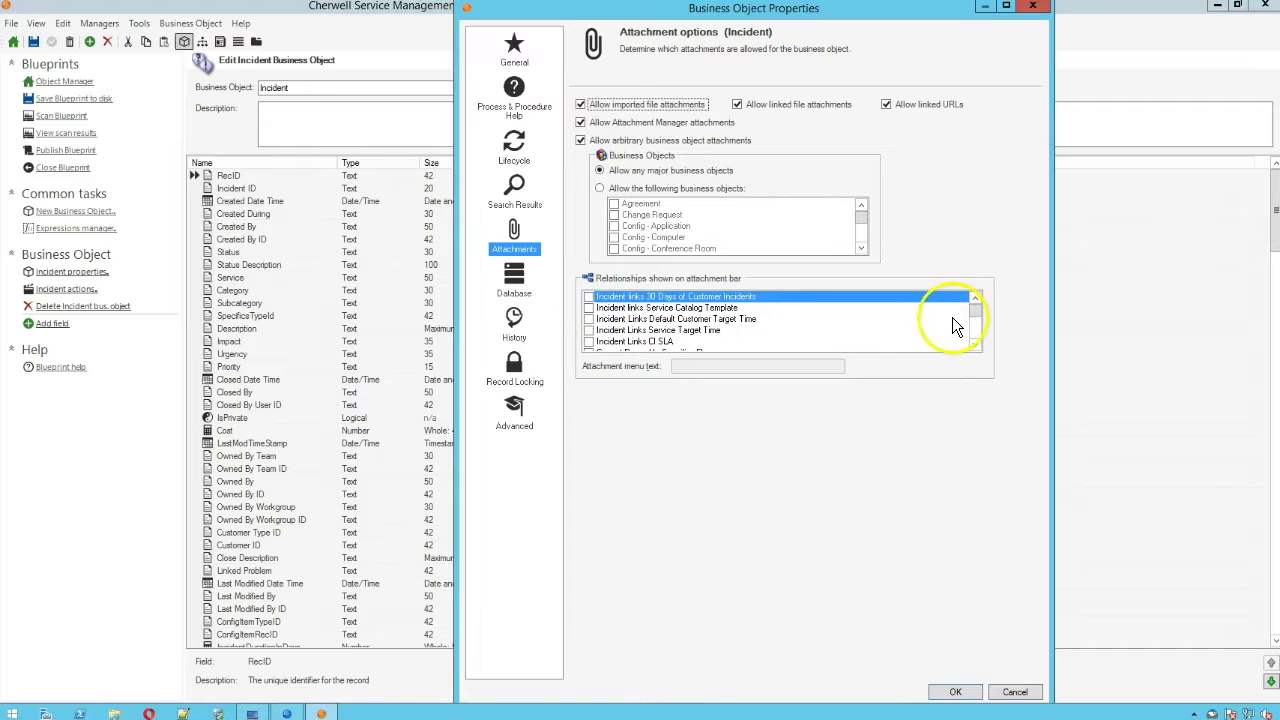
mouse_move(979, 322)
mouse_down()
mouse_move(975, 347)
mouse_move(970, 309)
mouse_move(973, 338)
mouse_up()
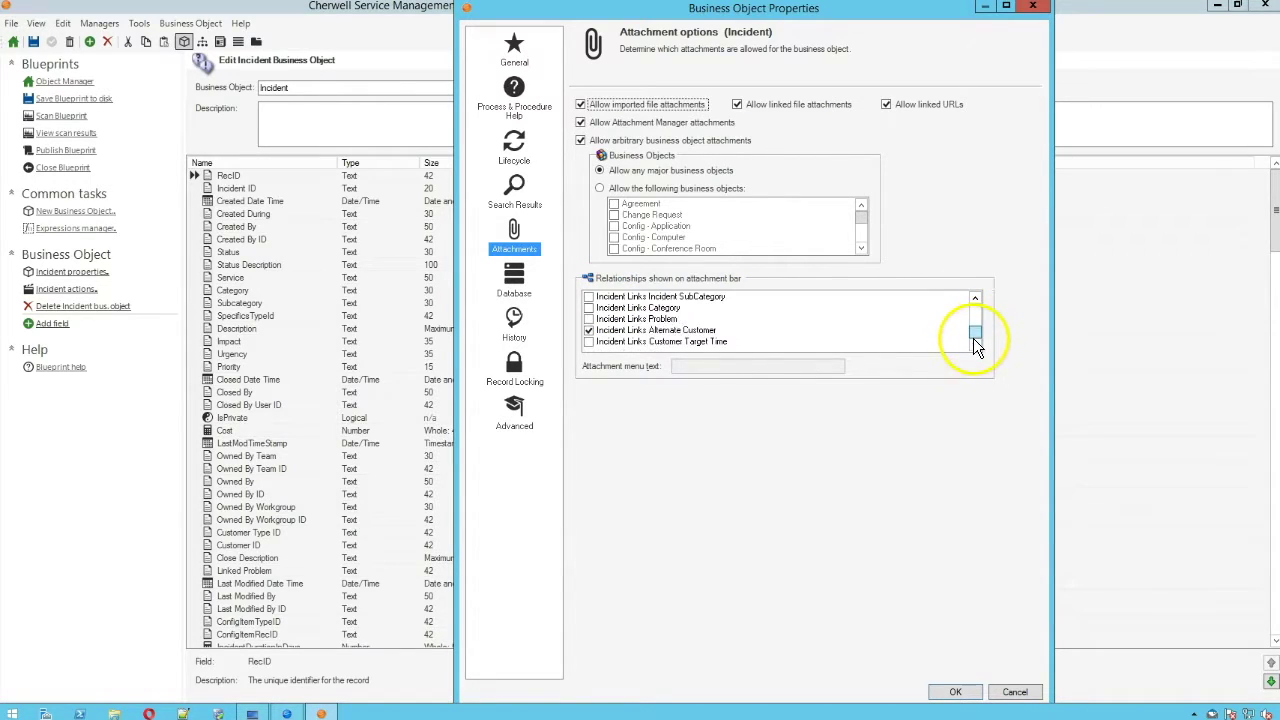
click(634, 332)
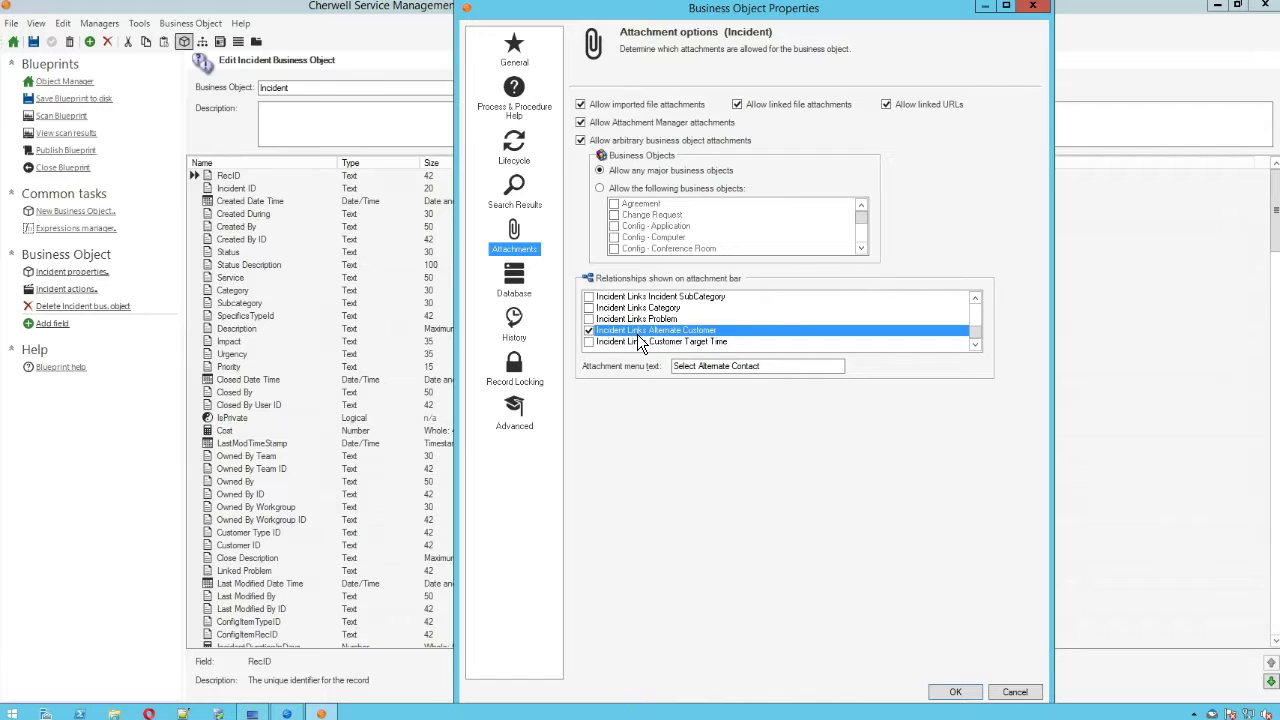
click(764, 366)
drag(764, 366, 670, 366)
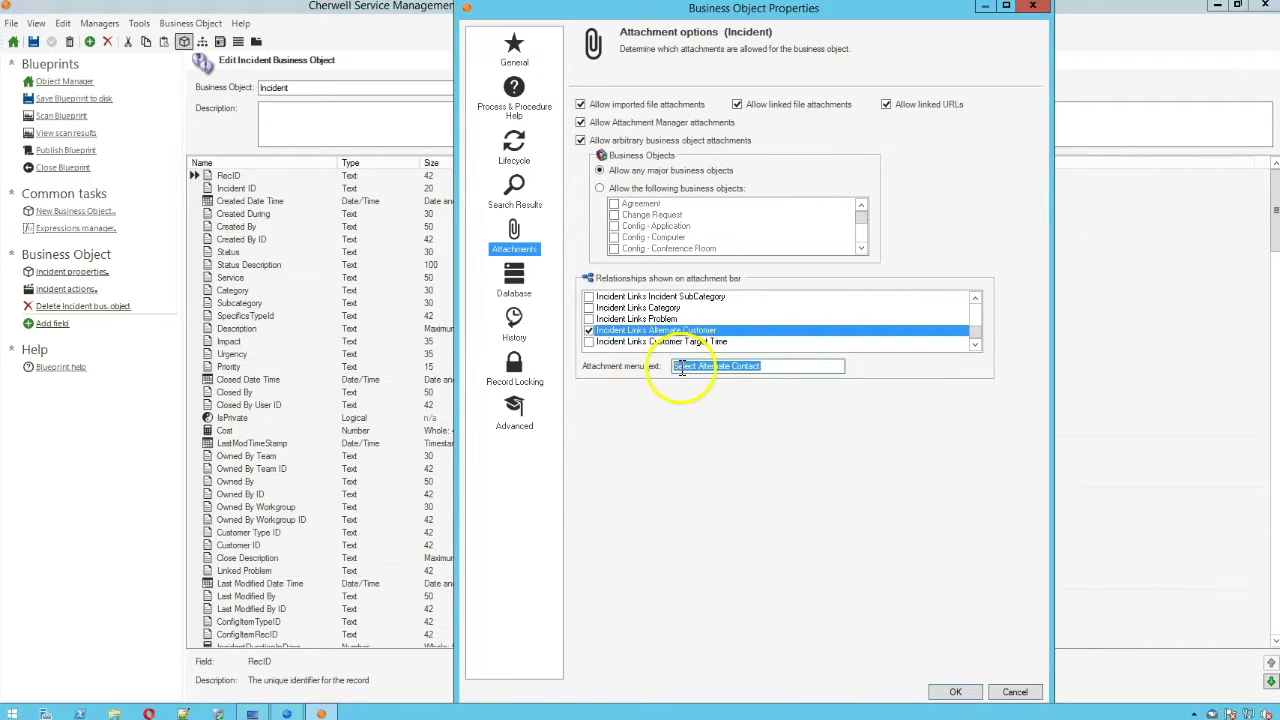
click(286, 710)
click(48, 67)
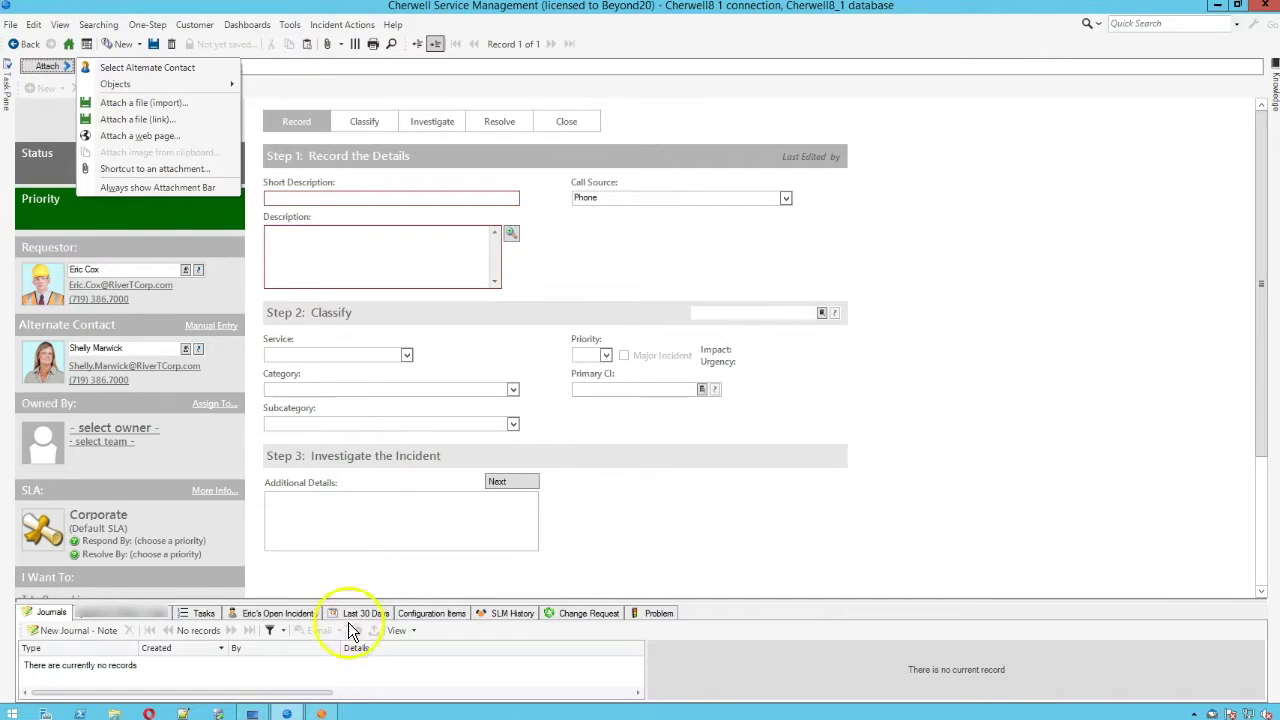
Switch back to Cherwell Service Management Administrator and examine the Alternate Customer relationship's menu text and the other relationships available for the Incident attachment bar
click(321, 710)
drag(757, 367, 672, 367)
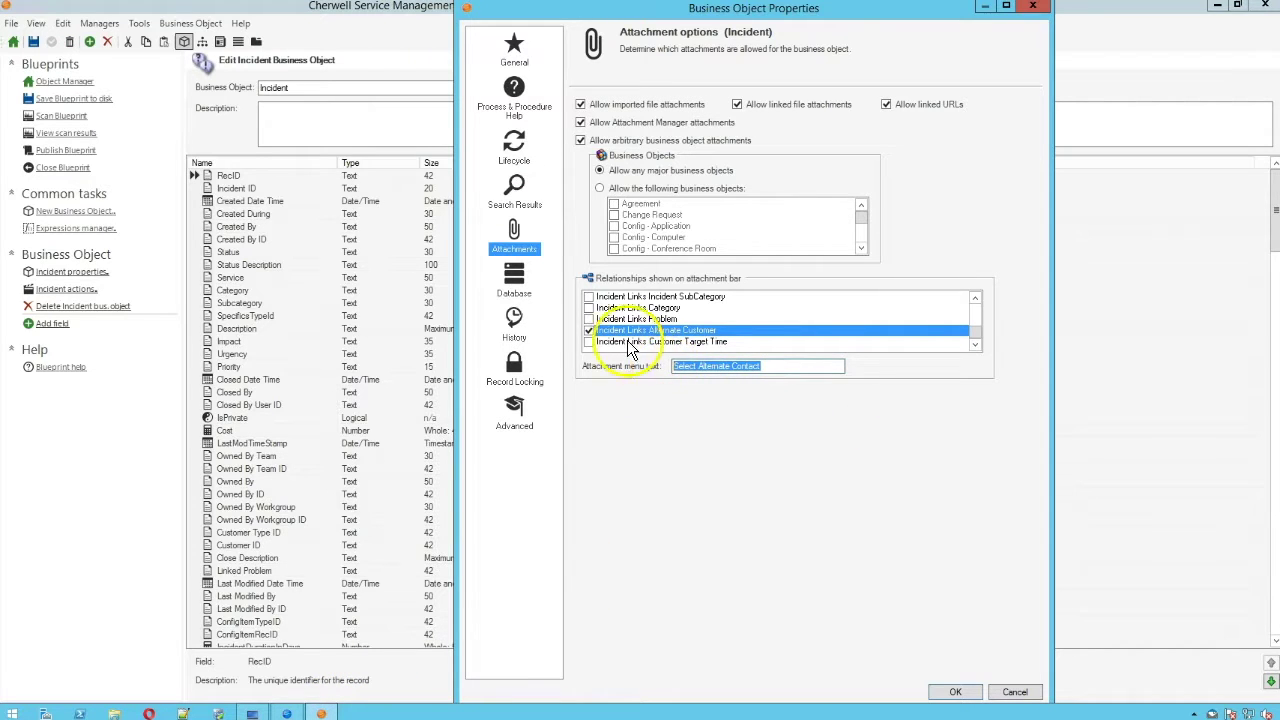
click(605, 297)
scroll(615, 322, up, 1)
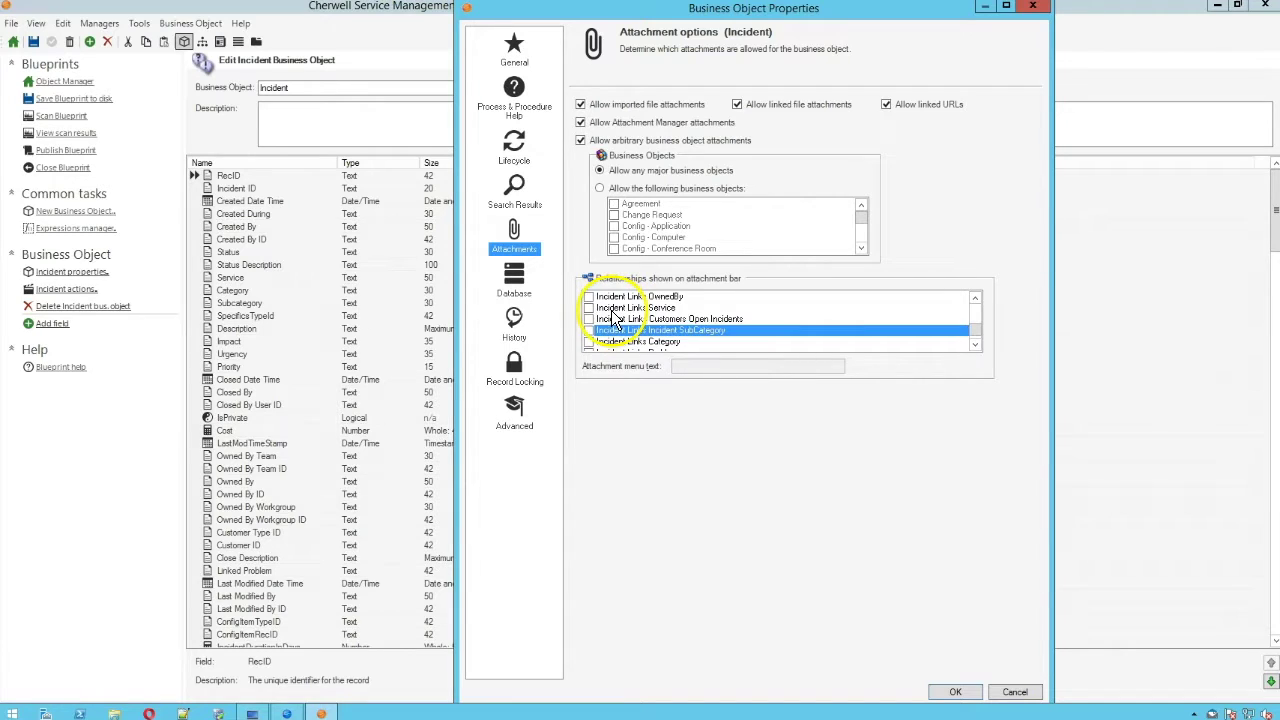
scroll(615, 322, down, 4)
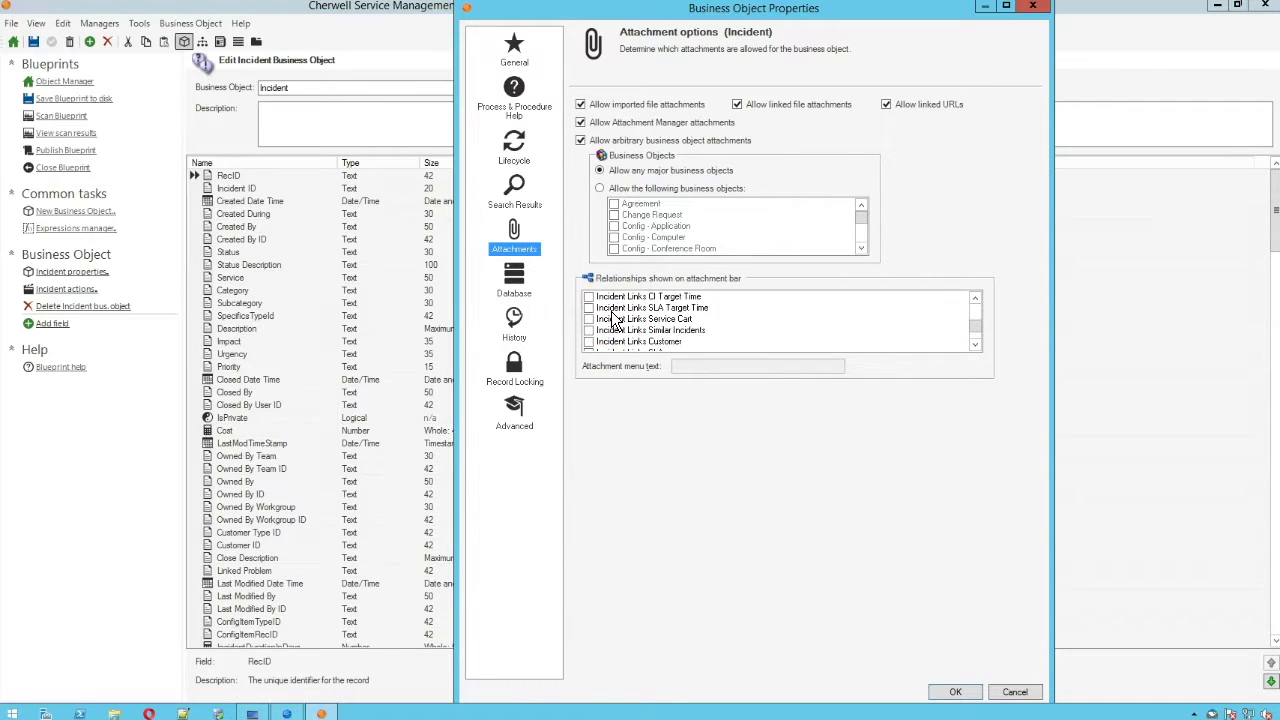
scroll(612, 340, up, 2)
scroll(612, 343, down, 4)
scroll(610, 343, down, 3)
click(611, 345)
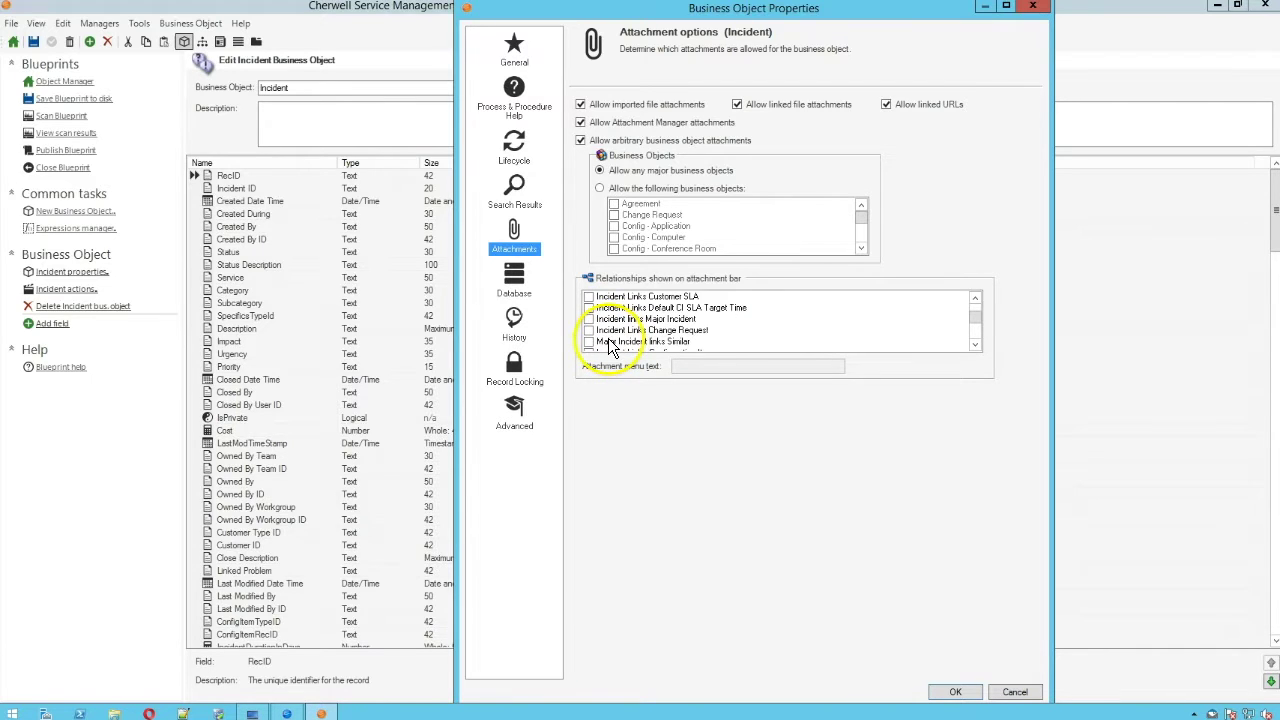
scroll(611, 345, up, 6)
scroll(610, 345, up, 3)
click(645, 315)
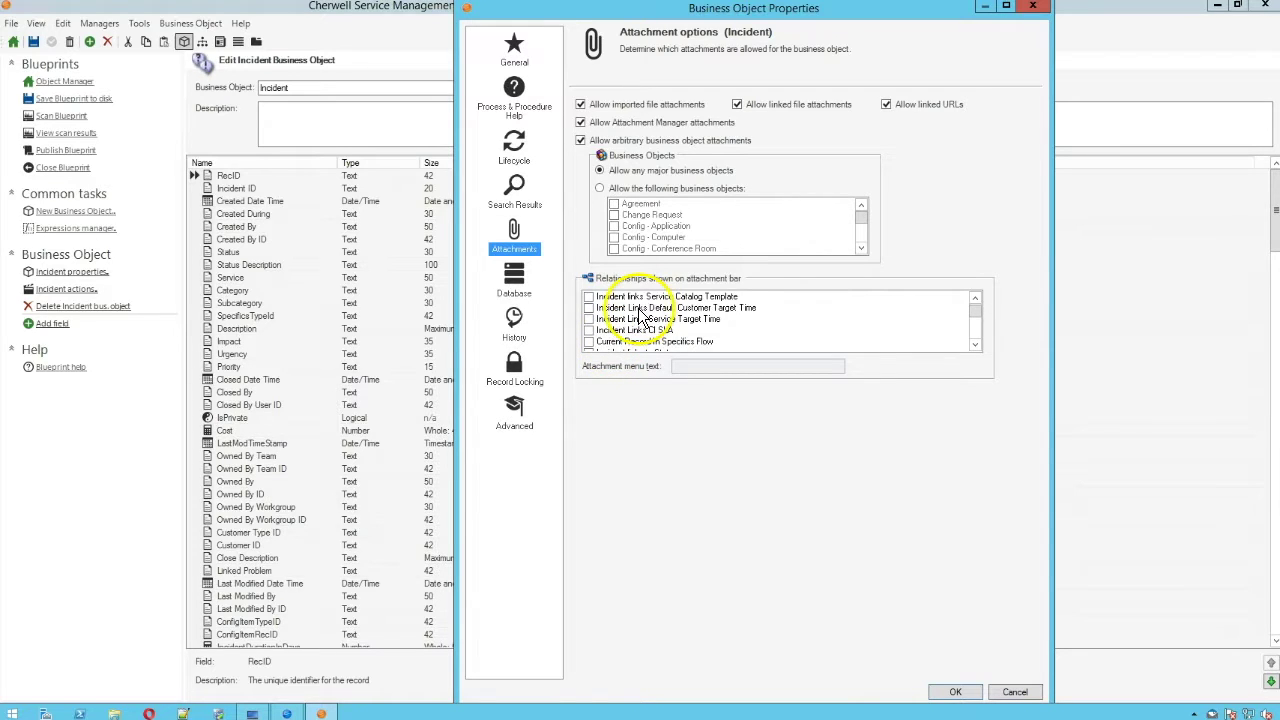
scroll(640, 315, up, 1)
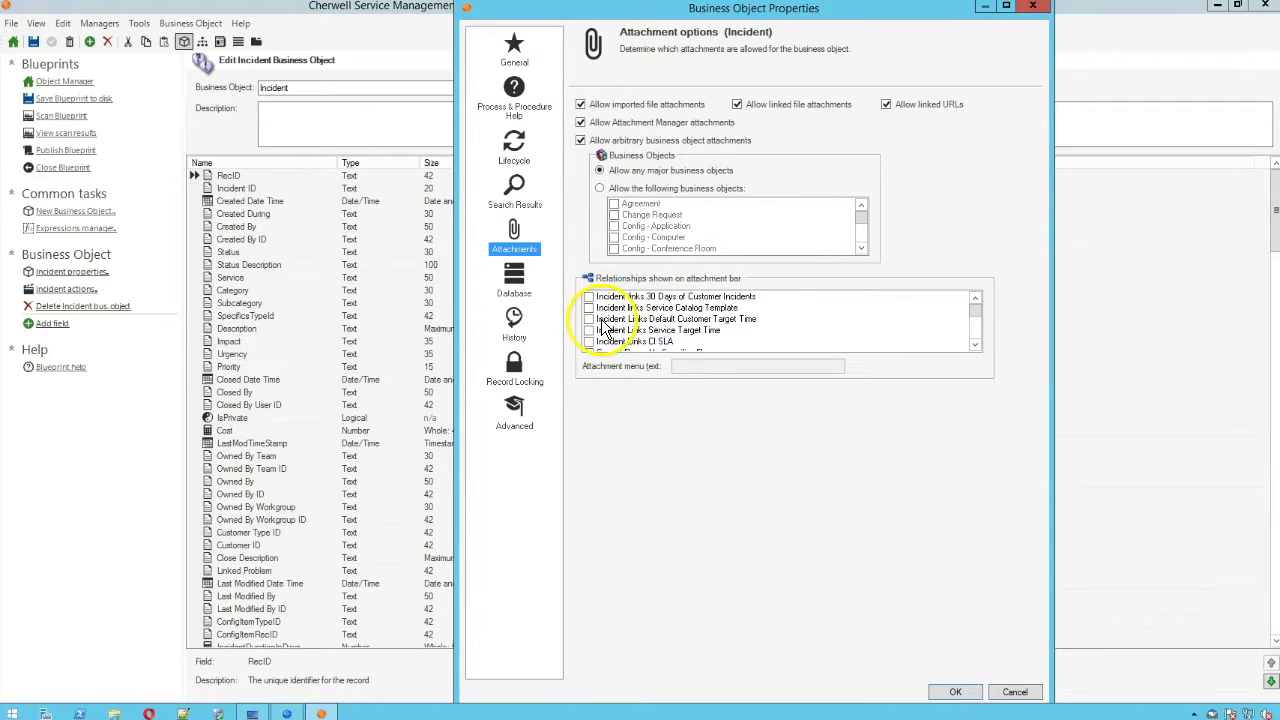